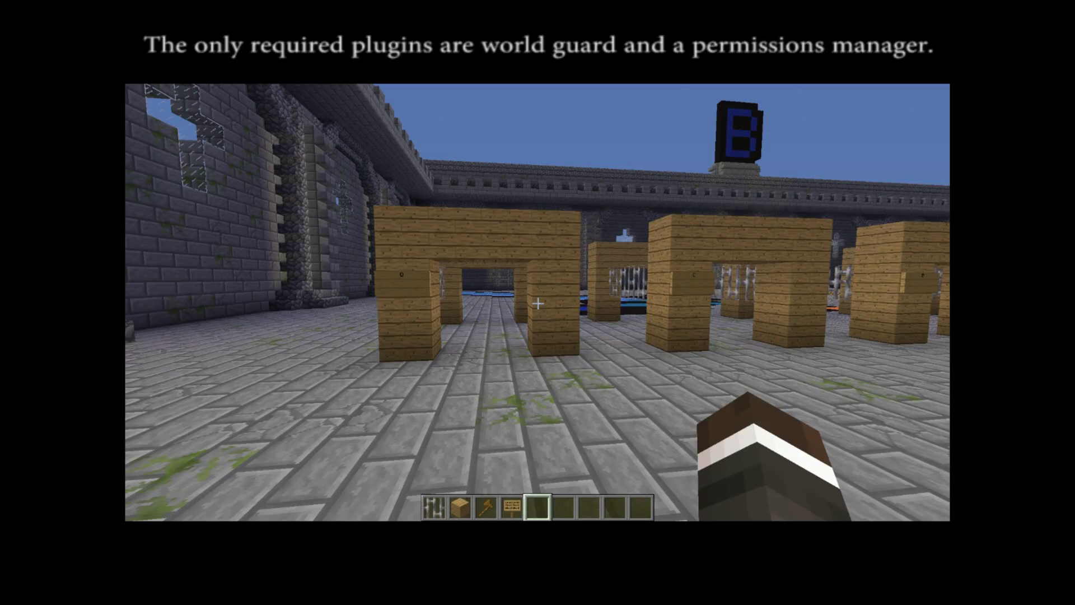
# Select the D gateway with the wooden axe, from corner (-1504, 88, 467) to opposite corner (-1509, 86, 464)
pyautogui.press('d')
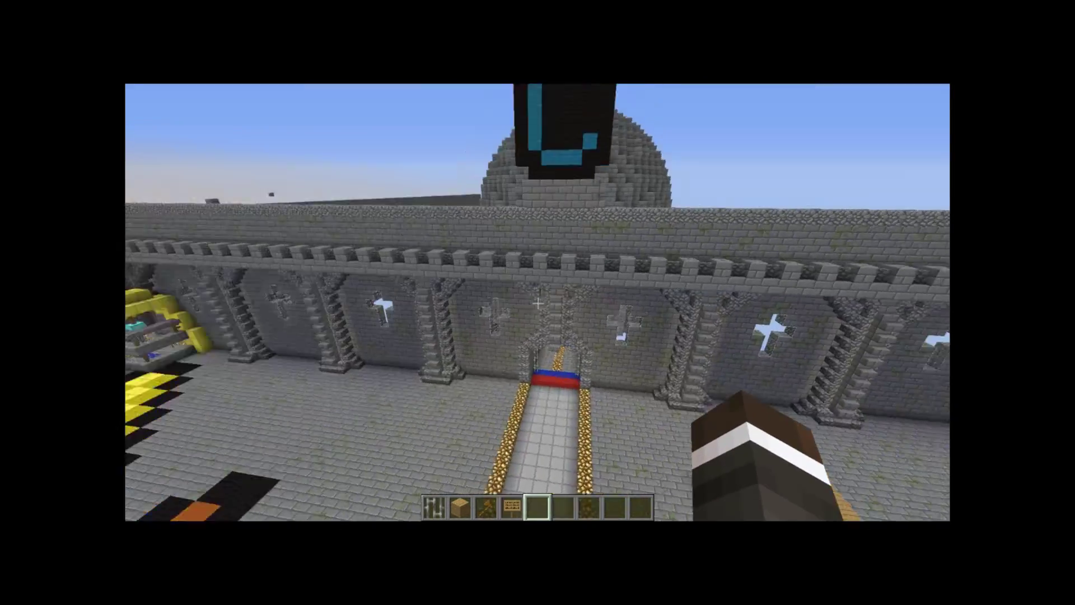
pyautogui.scroll(2, 538, 303)
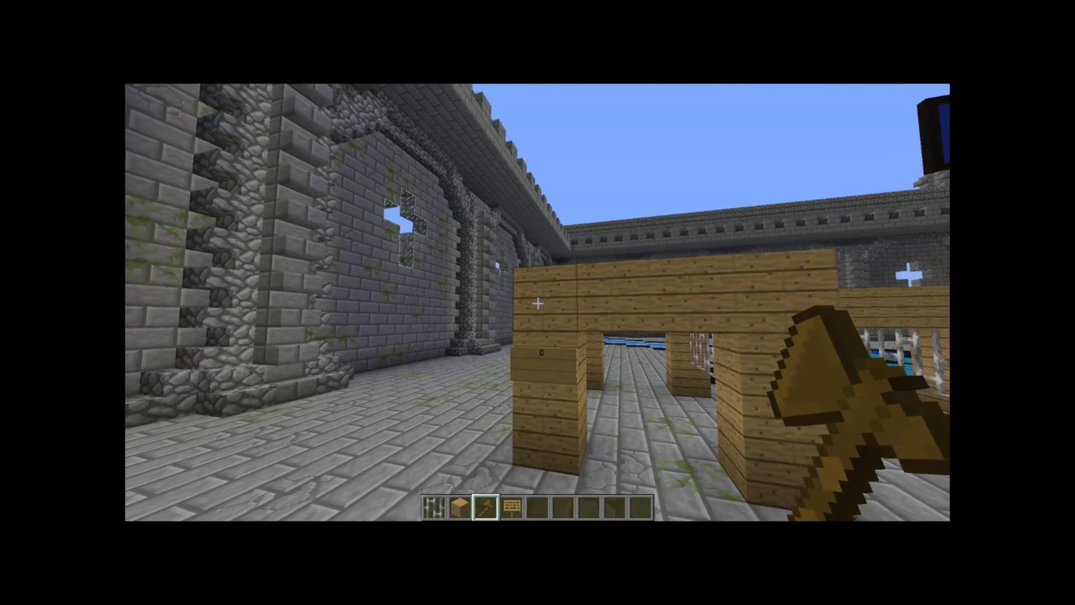
pyautogui.scroll(-1, 537, 303)
pyautogui.press('space')
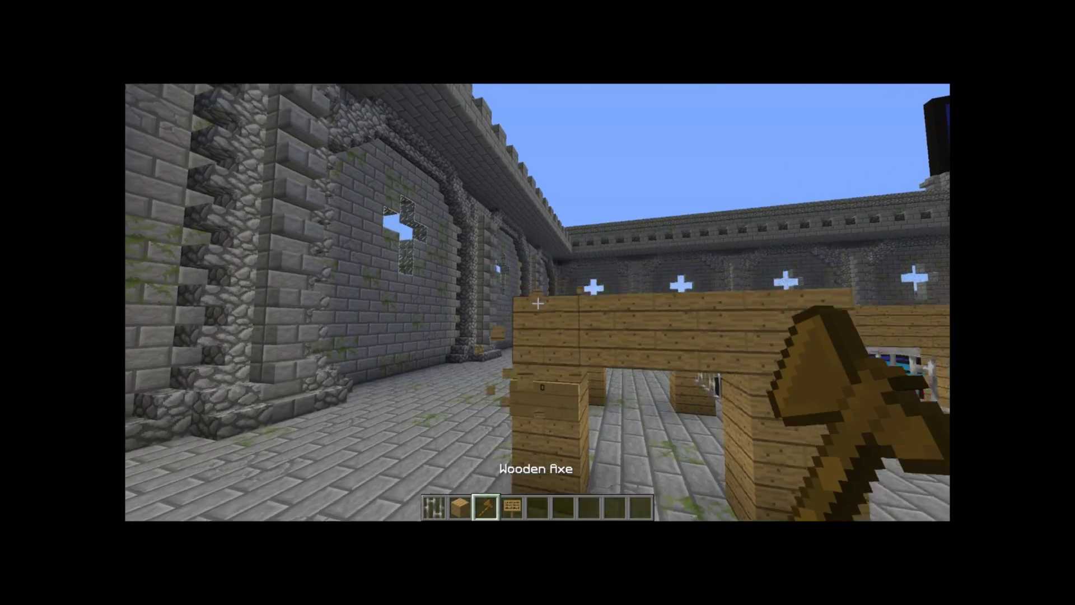
pyautogui.press('w')
pyautogui.click(538, 303)
pyautogui.click(538, 303)
pyautogui.click(537, 303)
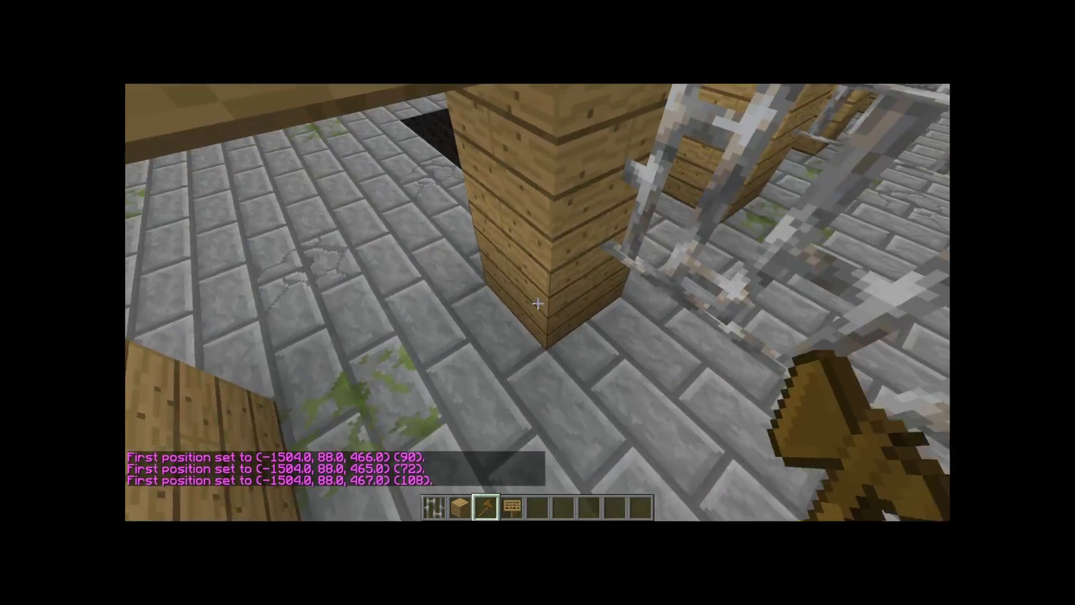
pyautogui.rightClick(538, 303)
# Define the selected D gateway as region intodblock and set its pvp flag to deny
pyautogui.write('/rg define into')
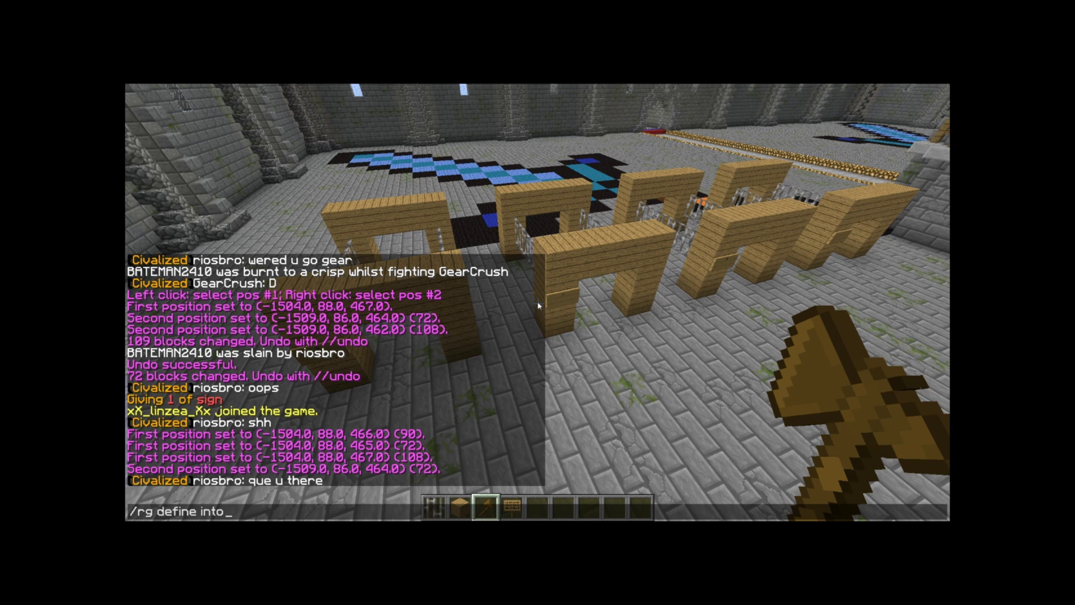
pyautogui.press('Return')
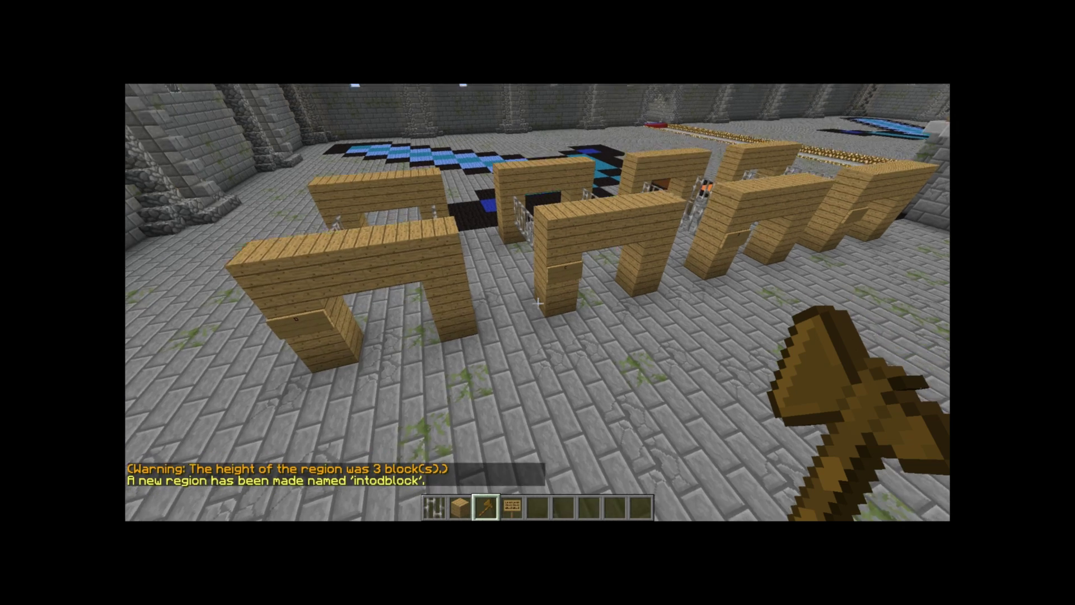
pyautogui.press('/')
pyautogui.write('rg flag intodblock pvp deny')
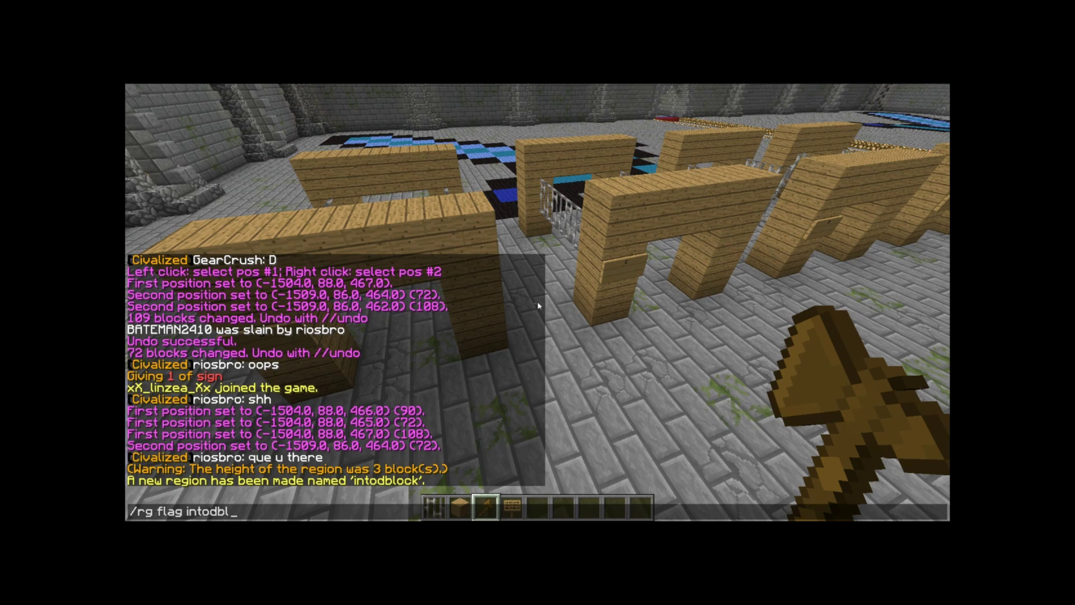
pyautogui.press('Return')
pyautogui.press('w')
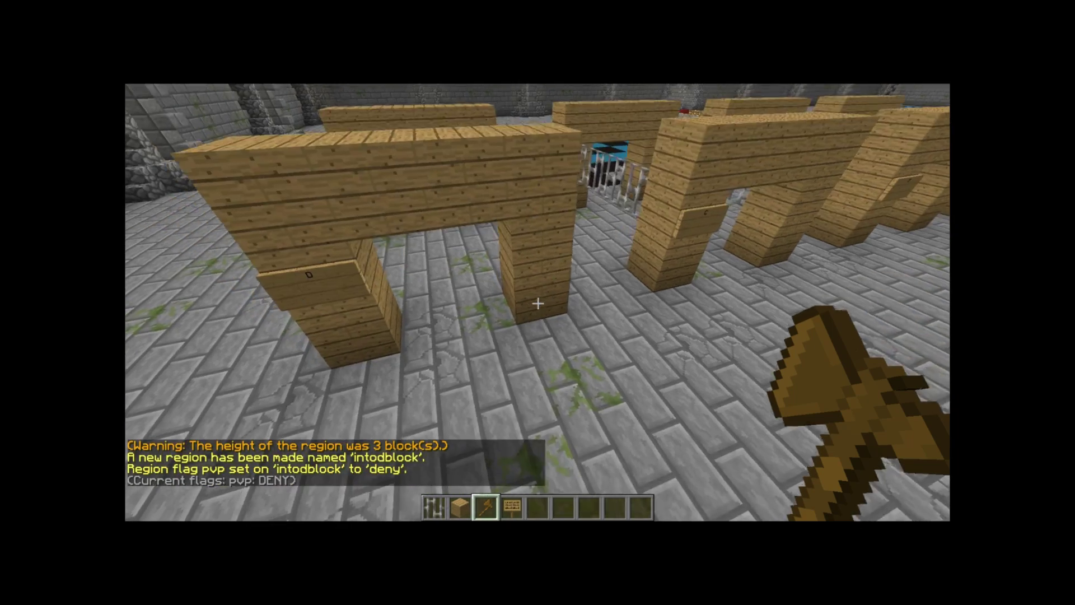
# Set prison as the parent region of intodblock
pyautogui.press('5')
pyautogui.press('w')
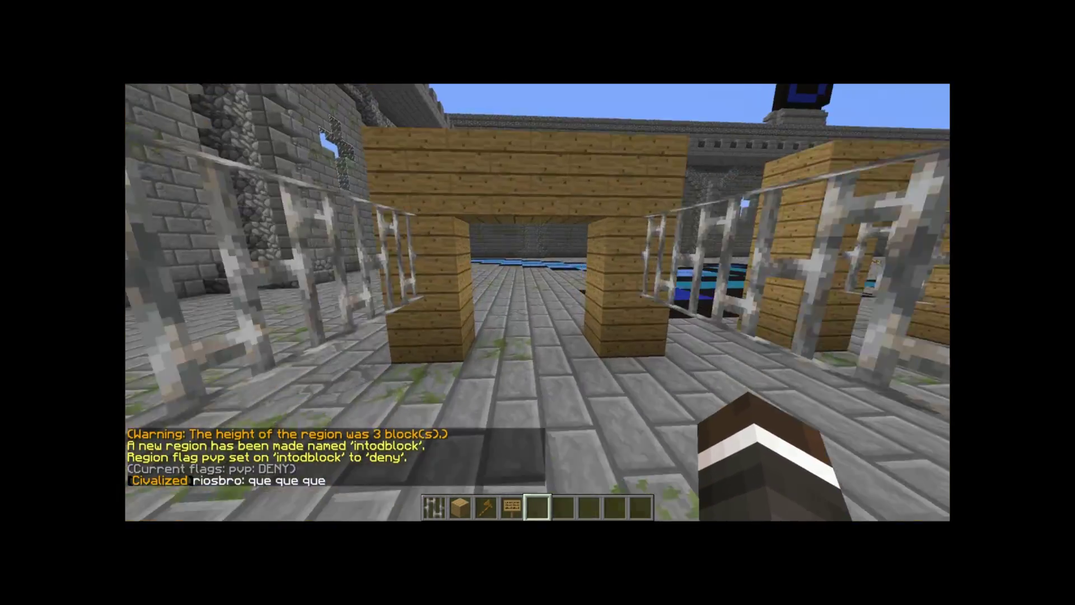
pyautogui.press('w')
pyautogui.scroll(3, 538, 304)
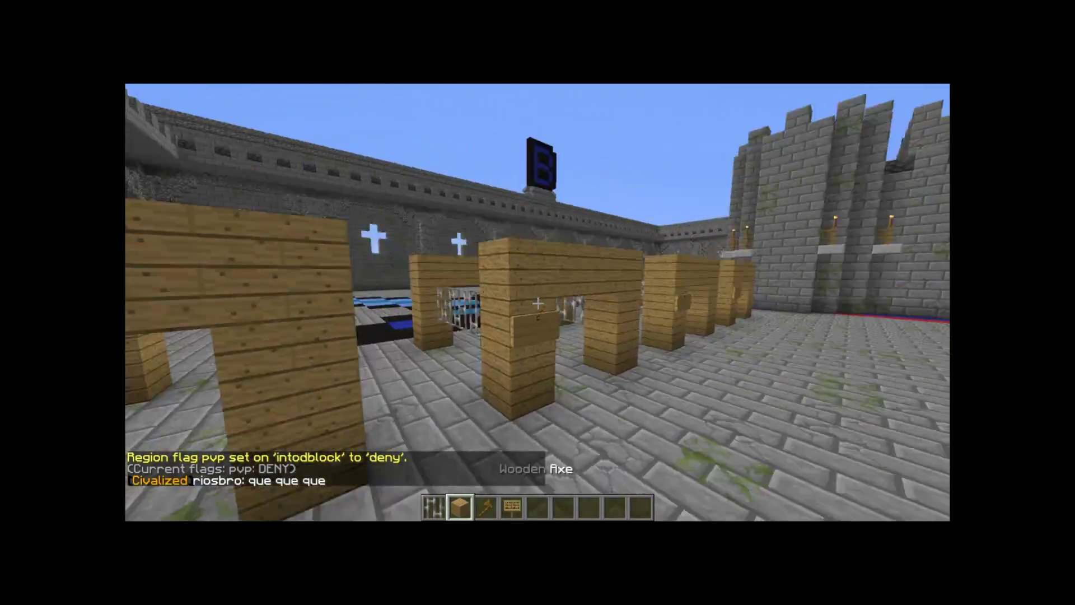
pyautogui.scroll(-1, 538, 303)
pyautogui.write('t/rg')
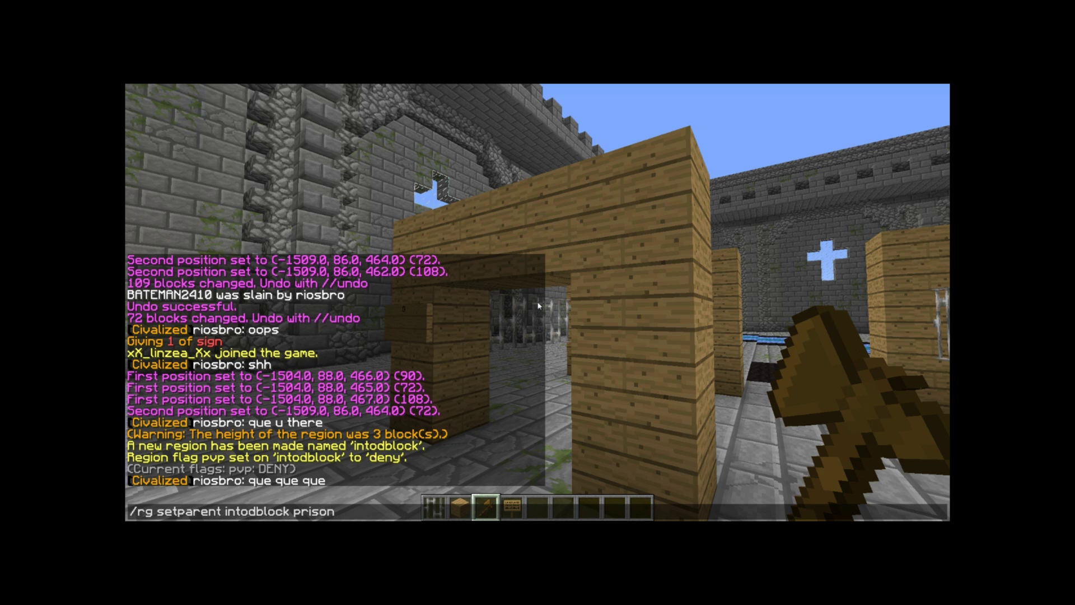
pyautogui.press('Return')
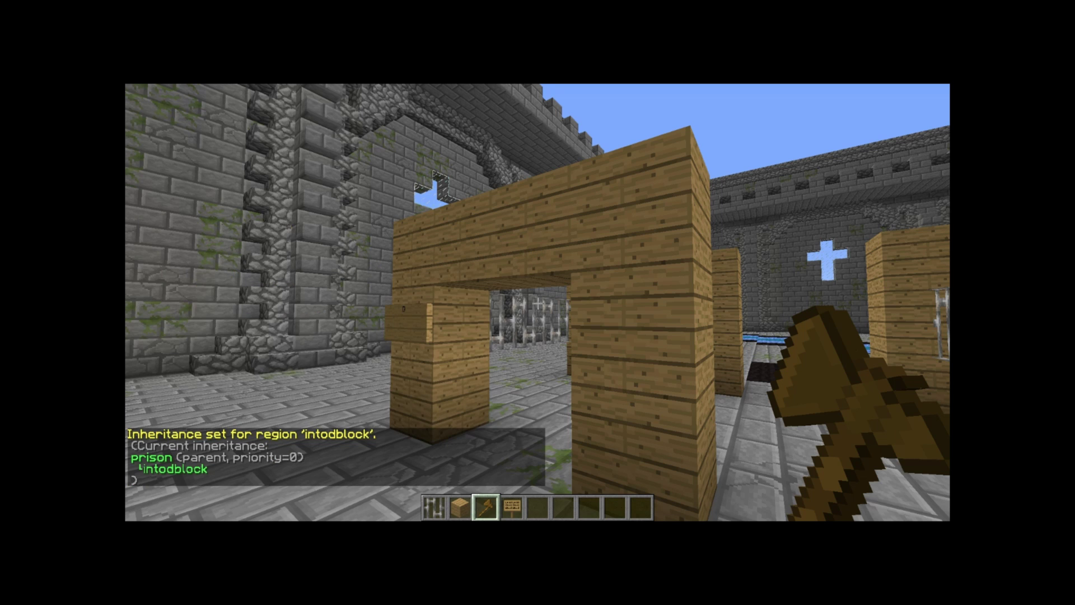
# Select the C gateway with the wooden axe, from corner (-1504, 88, 461) to opposite corner (-1509, 86, 458)
pyautogui.press('s')
pyautogui.press('d')
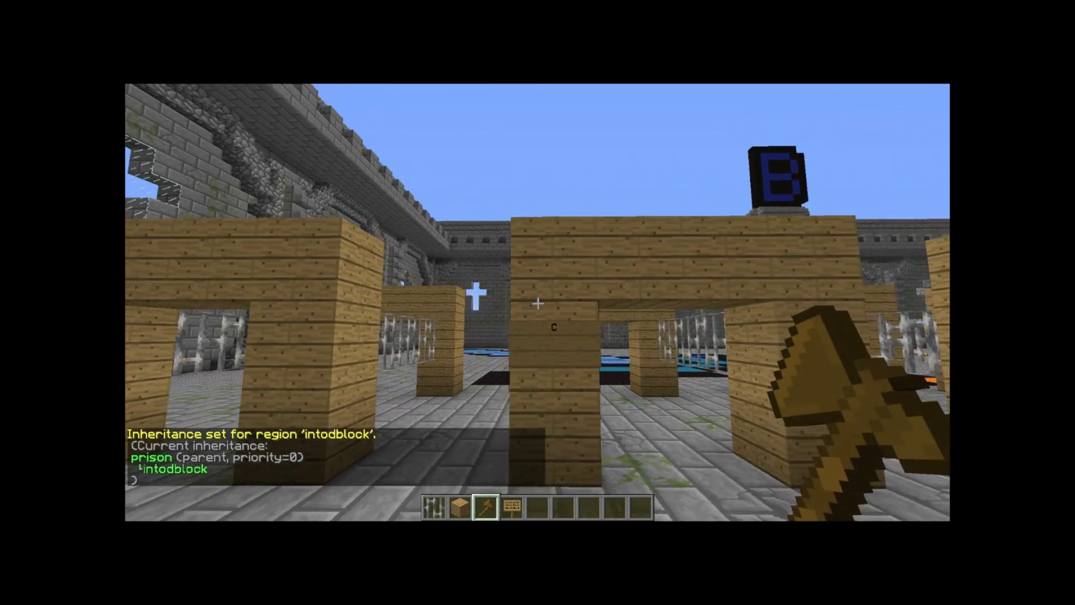
pyautogui.click(539, 303)
pyautogui.press('d')
pyautogui.press('w')
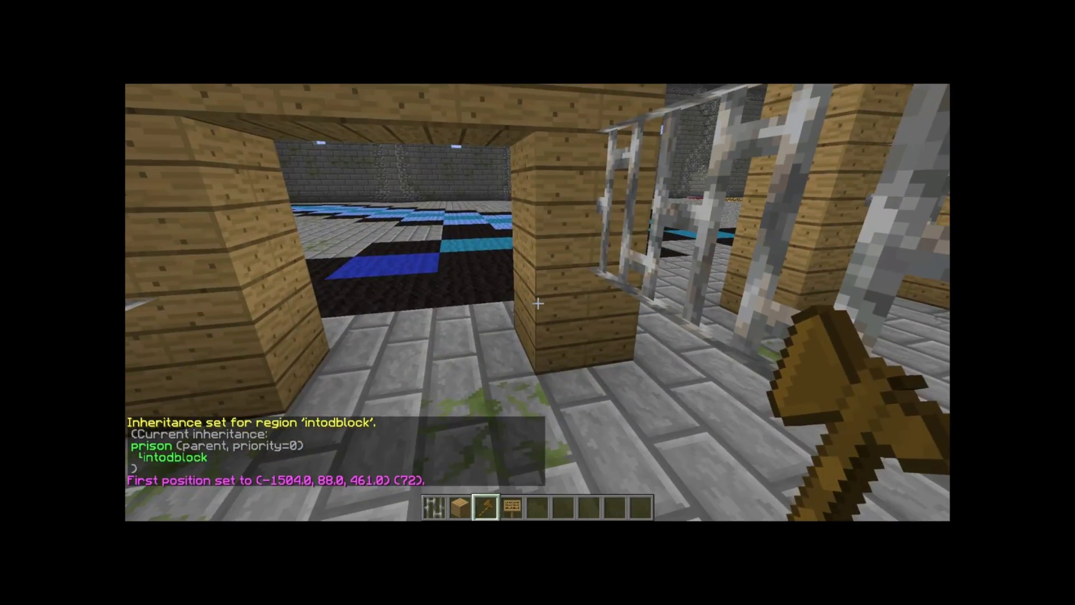
pyautogui.rightClick(537, 304)
pyautogui.press('s')
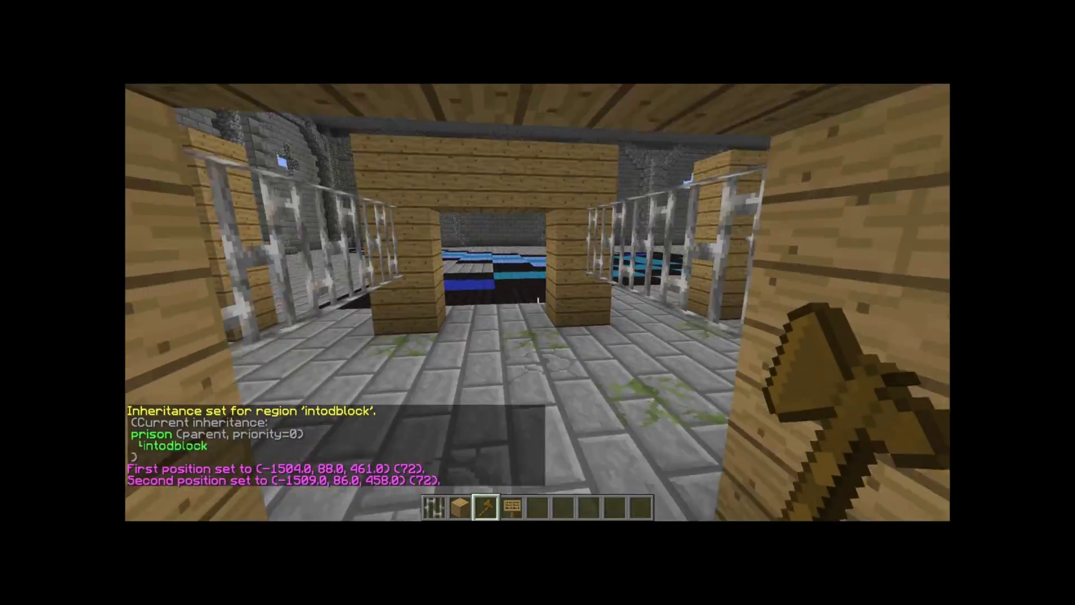
# Define the selected C gateway as a region named intocblock
pyautogui.press('/')
pyautogui.write('r')
pyautogui.press('Up')
pyautogui.press('Up')
pyautogui.press('Up')
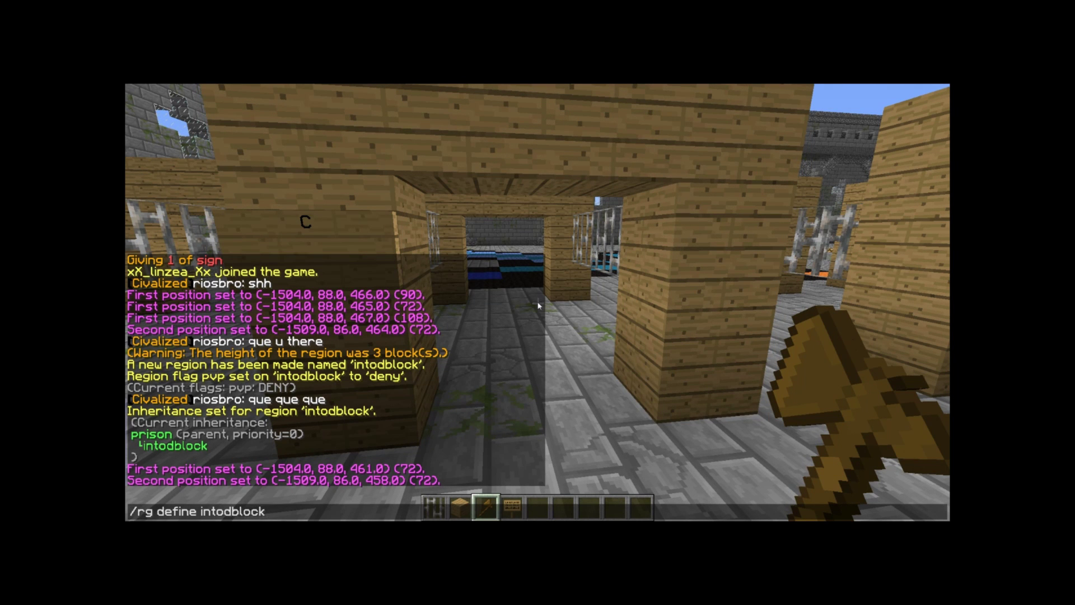
pyautogui.press('BackSpace')
pyautogui.press('BackSpace')
pyautogui.press('BackSpace')
pyautogui.press('BackSpace')
pyautogui.press('BackSpace')
pyautogui.press('BackSpace')
pyautogui.write('cblock')
pyautogui.press('Return')
# Set prison as the parent region of intocblock
pyautogui.press('/')
pyautogui.write('rg')
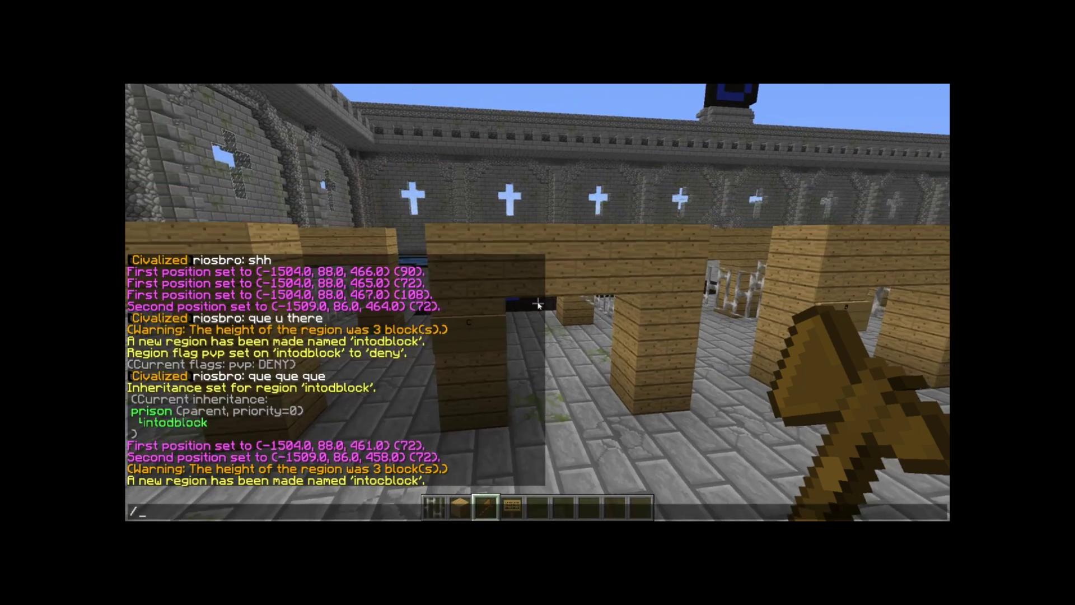
pyautogui.write(' setpar')
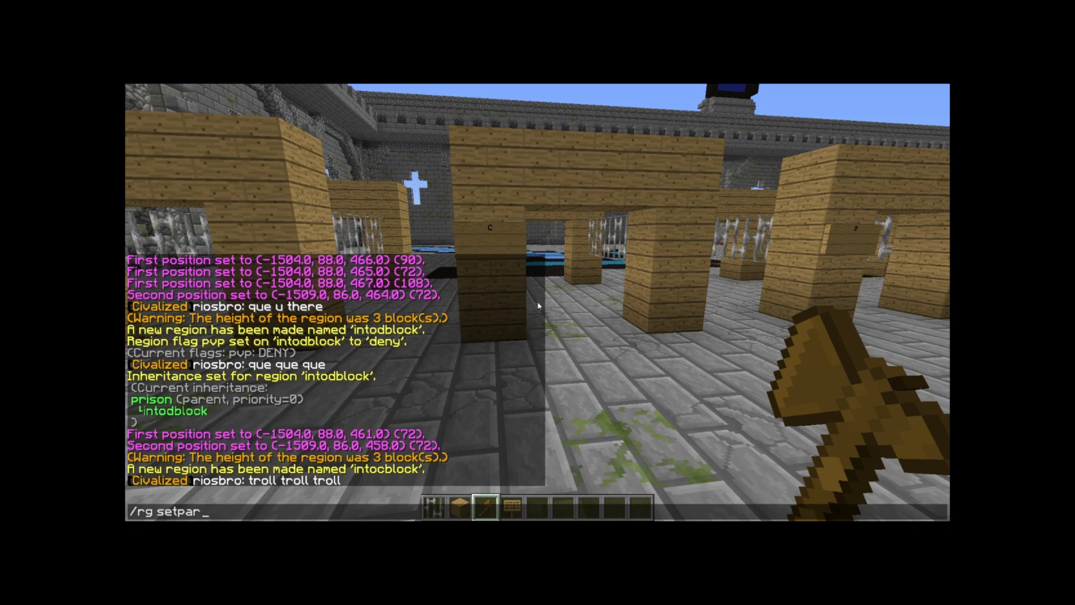
pyautogui.write('ent intocblock prison')
pyautogui.press('Return')
# Set the pvp flag of region intocblock to deny
pyautogui.press('/')
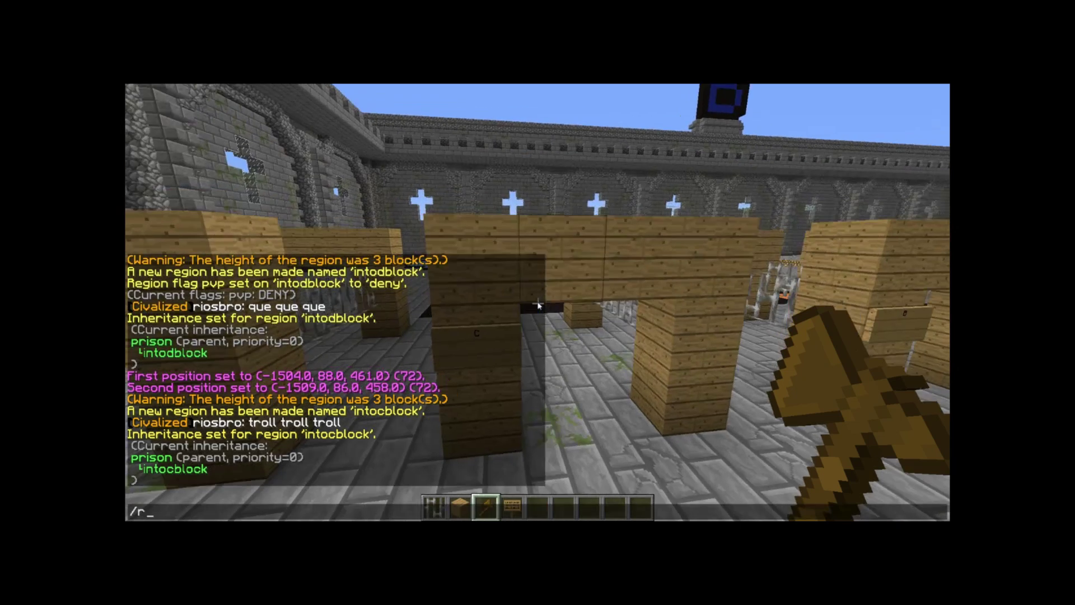
pyautogui.write('rg fla')
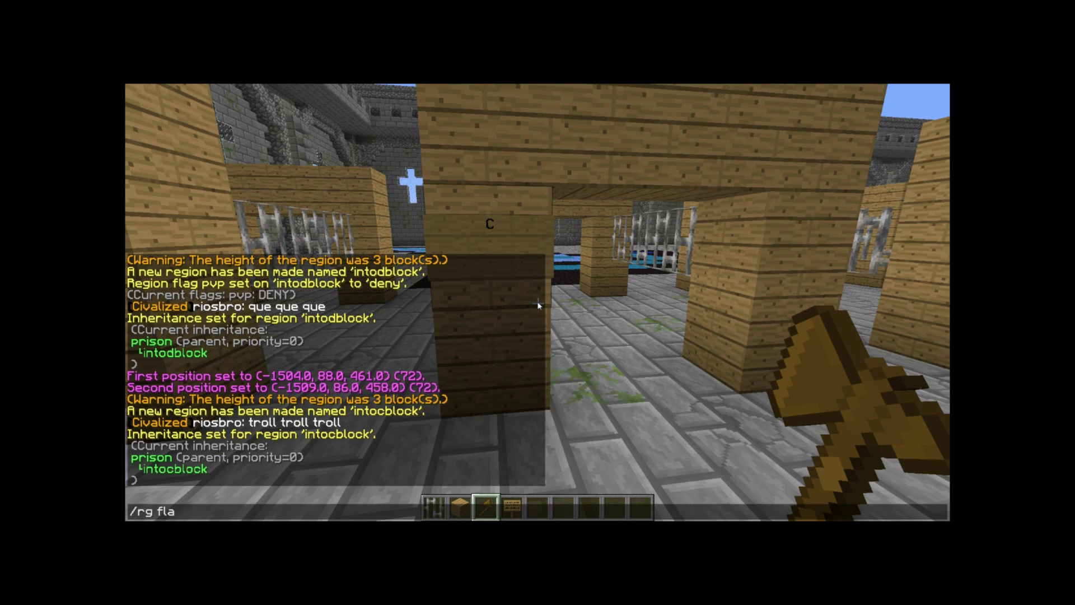
pyautogui.write('g intocblock pvp deny')
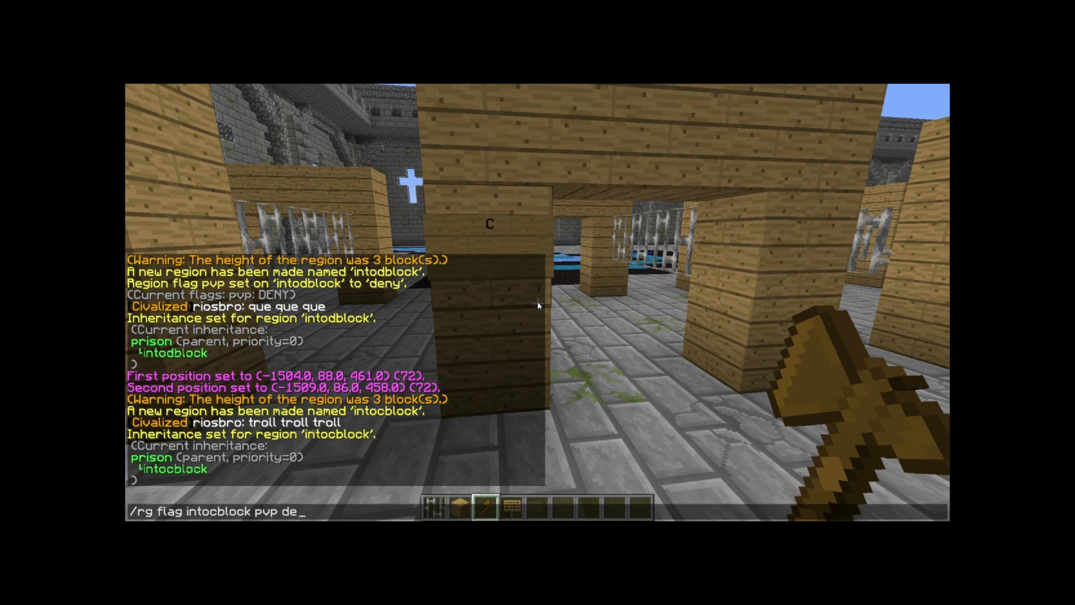
pyautogui.press('Return')
# Set the entry flag of region intocblock to deny
pyautogui.press('t')
pyautogui.press('Up')
pyautogui.press('BackSpace')
pyautogui.press('BackSpace')
pyautogui.press('BackSpace')
pyautogui.press('BackSpace')
pyautogui.write('entry deny')
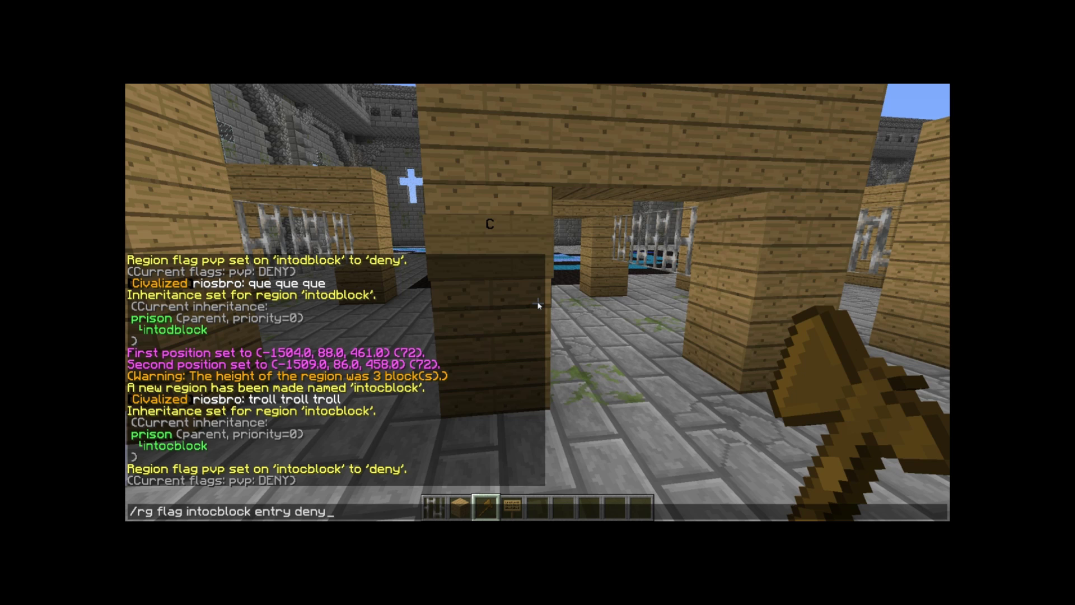
pyautogui.press('Return')
# Add the permission group CBlock as a member of region intocblock
pyautogui.press('/')
pyautogui.write('rg f')
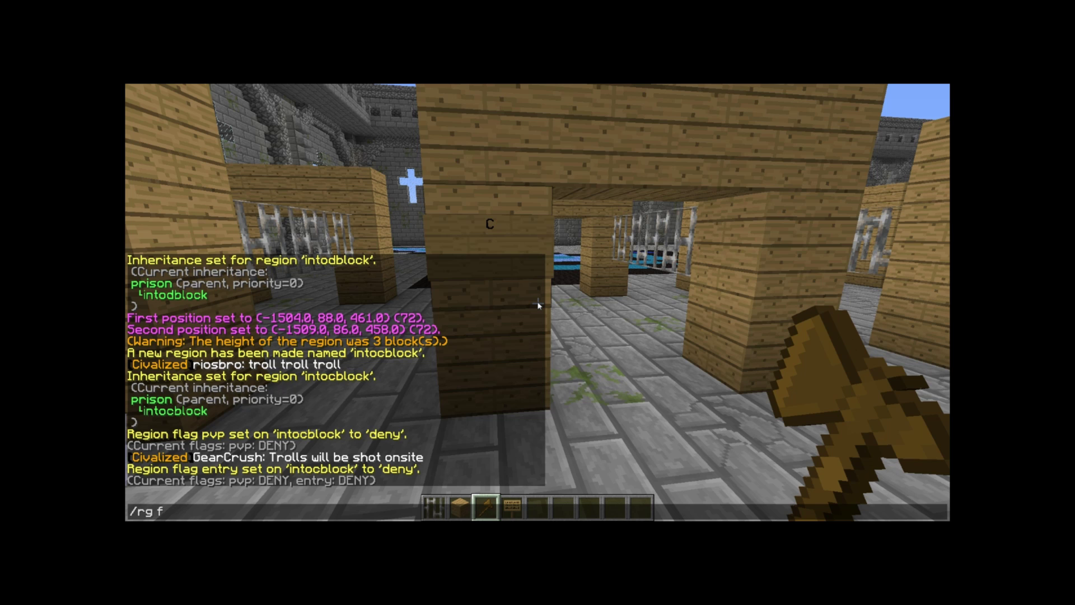
pyautogui.write('lagaddmember intocblock g:')
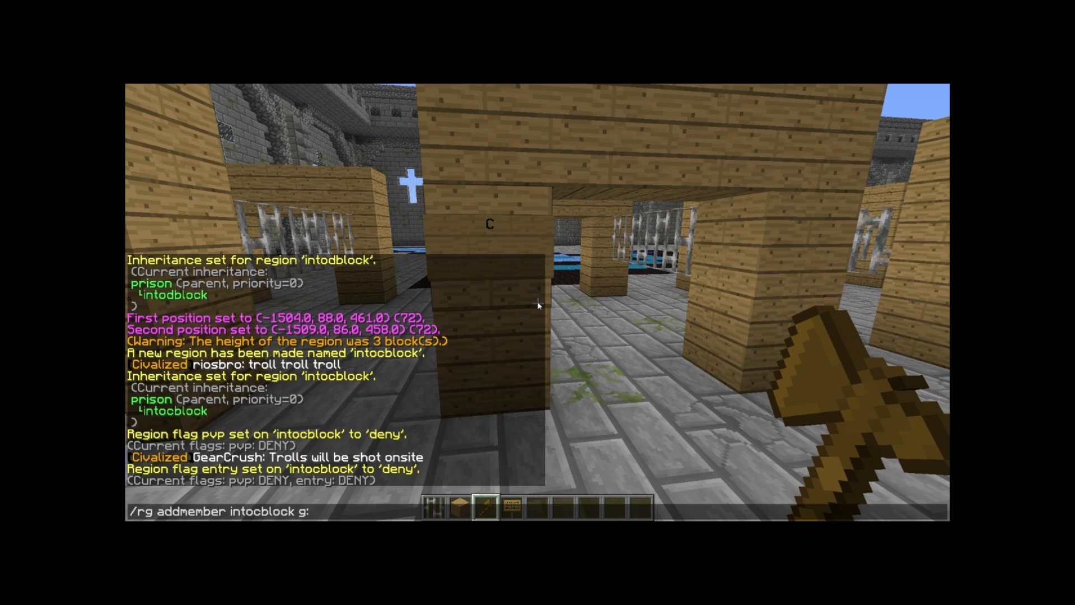
pyautogui.write('CBlock')
pyautogui.press('Return')
# Add the permission group BBlock as a member of region intocblock
pyautogui.press('t')
pyautogui.press('Up')
pyautogui.press('BackSpace')
pyautogui.press('BackSpace')
pyautogui.press('BackSpace')
pyautogui.press('BackSpace')
pyautogui.press('BackSpace')
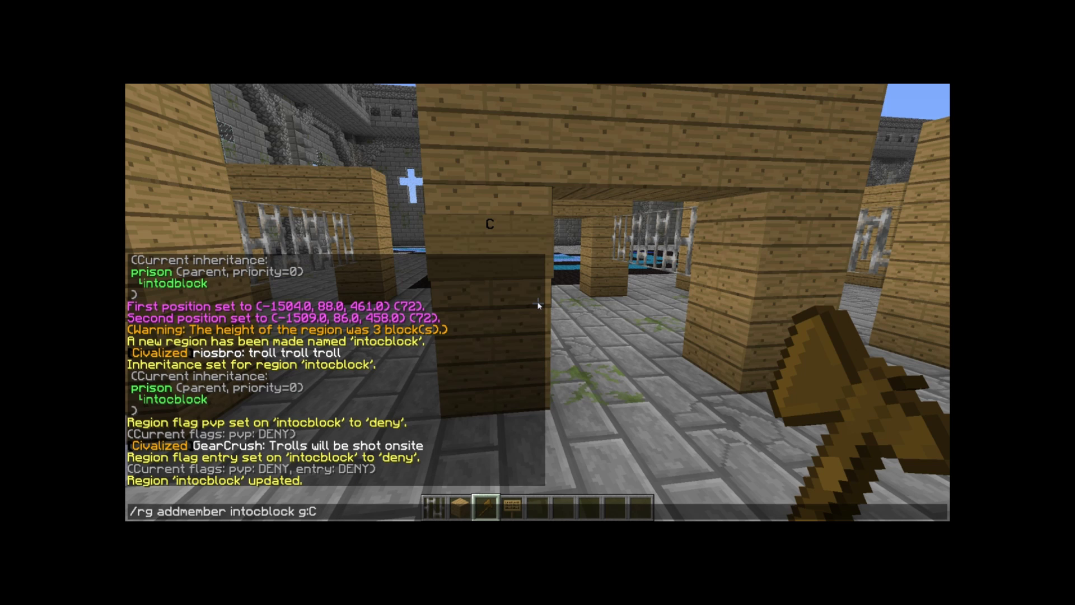
pyautogui.write('BBlock')
pyautogui.press('Return')
# Add the permission group ABlock as a member of region intocblock
pyautogui.press('t')
pyautogui.press('Up')
pyautogui.press('BackSpace')
pyautogui.press('BackSpace')
pyautogui.press('BackSpace')
pyautogui.press('BackSpace')
pyautogui.press('BackSpace')
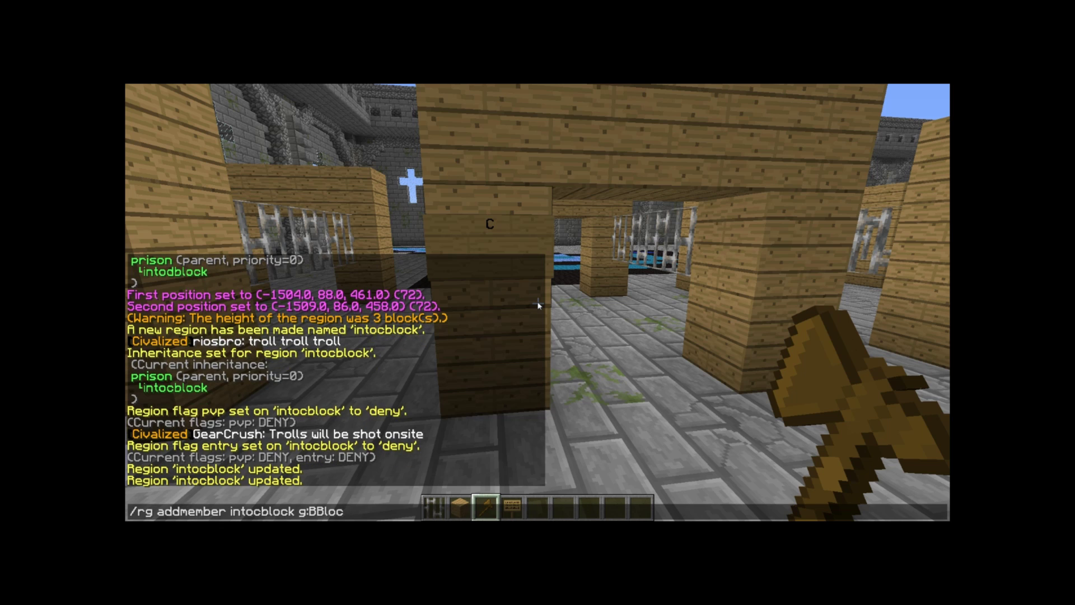
pyautogui.write('ABlock')
pyautogui.press('Return')
pyautogui.press('t')
pyautogui.press('Up')
pyautogui.hotkey('shift', 'Left')
pyautogui.hotkey('shift', 'Left')
pyautogui.hotkey('shift', 'Left')
pyautogui.hotkey('shift', 'Left')
pyautogui.hotkey('shift', 'Left')
pyautogui.hotkey('shift', 'Left')
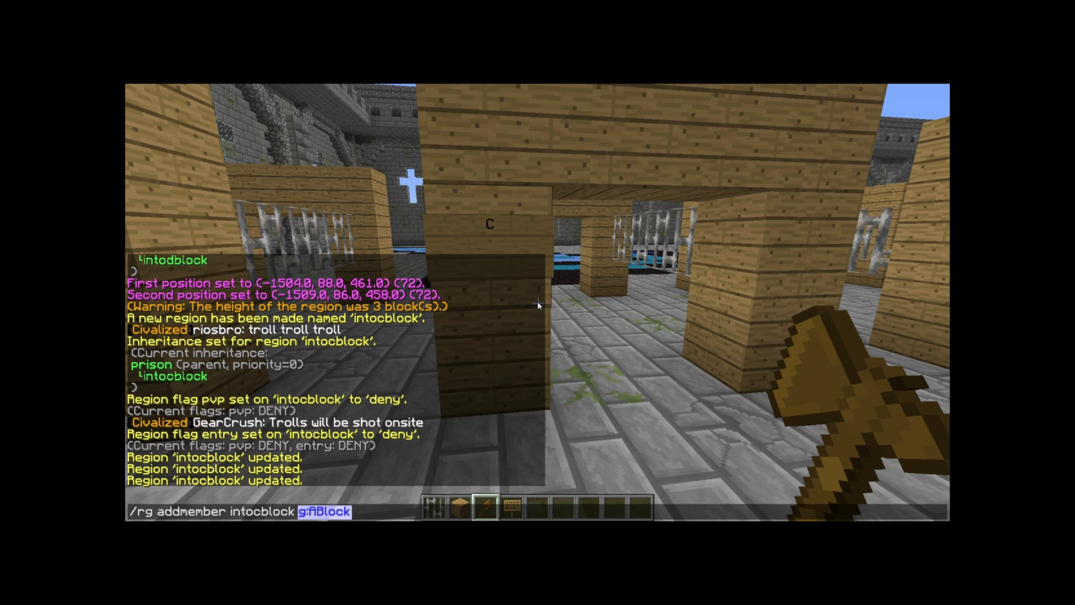
pyautogui.press('Left')
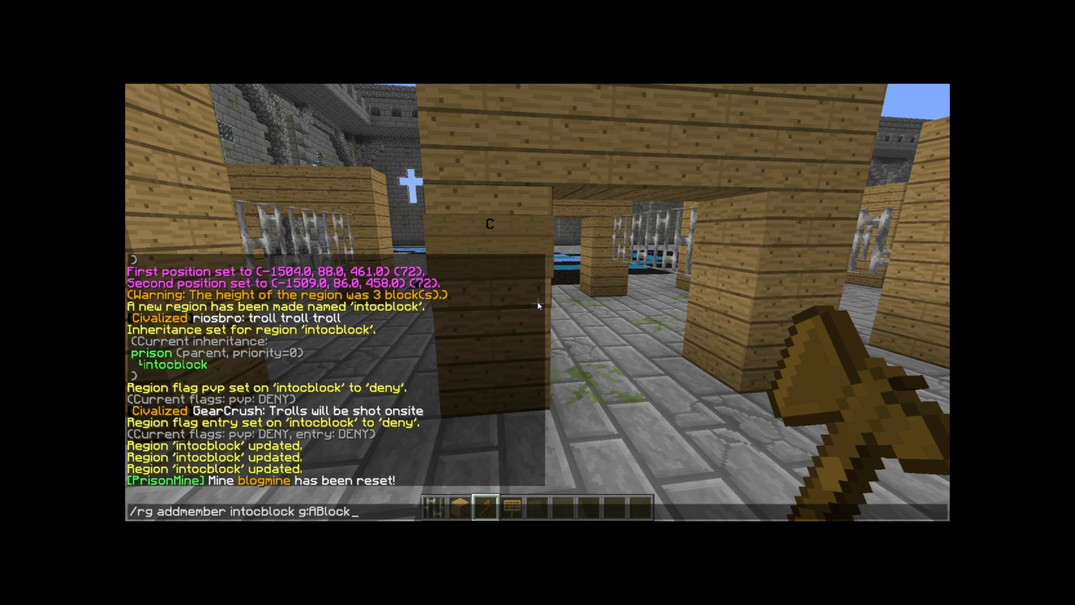
pyautogui.hotkey('ctrl', 'a')
pyautogui.hotkey('ctrl', 'x')
pyautogui.press('Escape')
# Select the B gateway with the wooden axe, from corner (-1504, 88, 455) to opposite corner (-1509, 86, 452)
pyautogui.press('d')
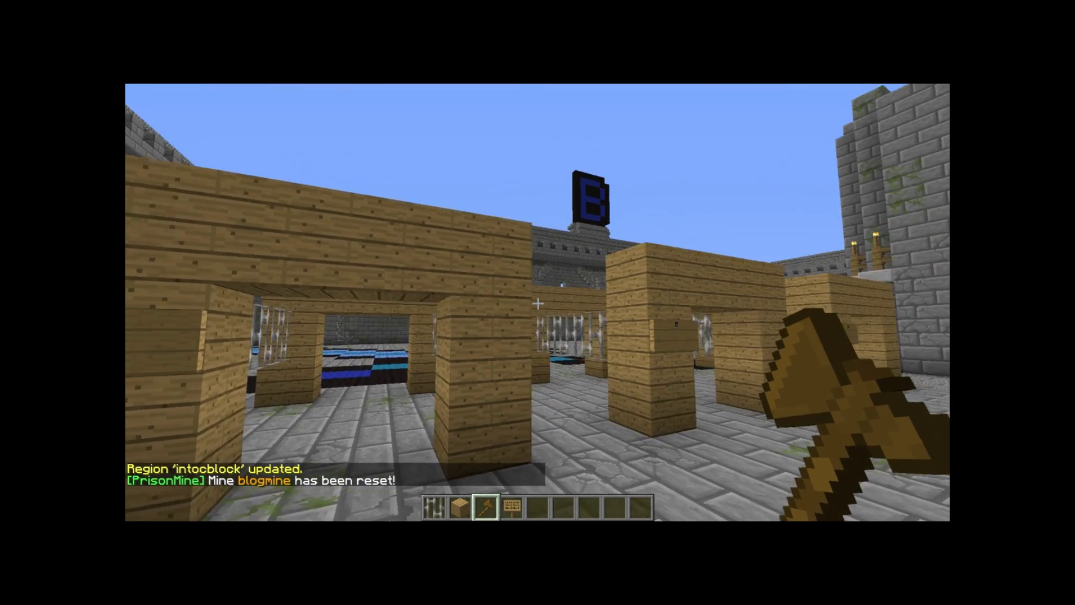
pyautogui.click(538, 303)
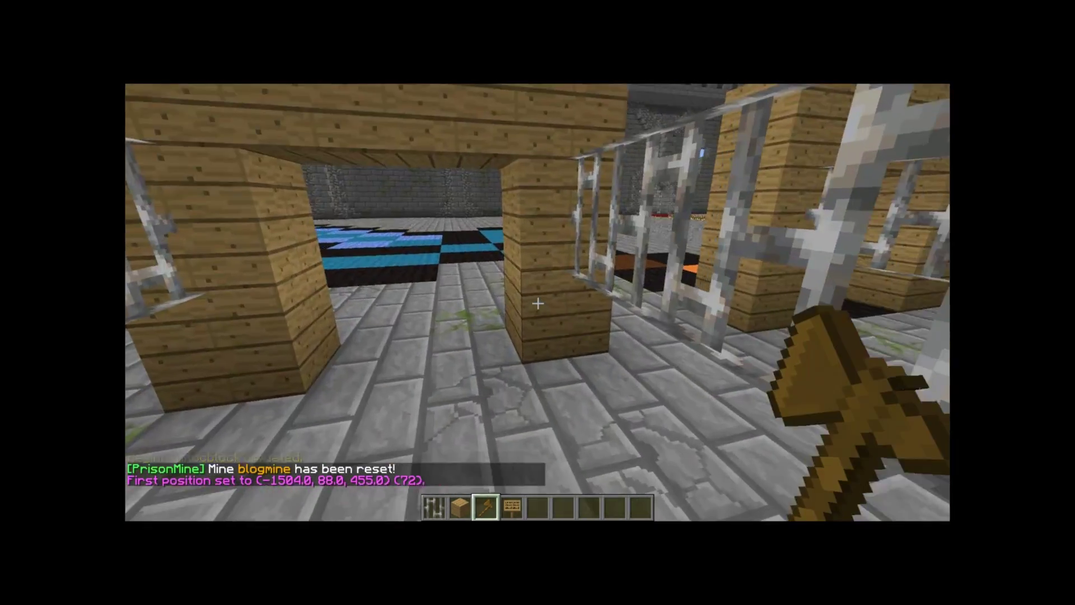
pyautogui.rightClick(538, 303)
# Define the selected B gateway as a region named intobblock
pyautogui.press('t')
pyautogui.press('Up')
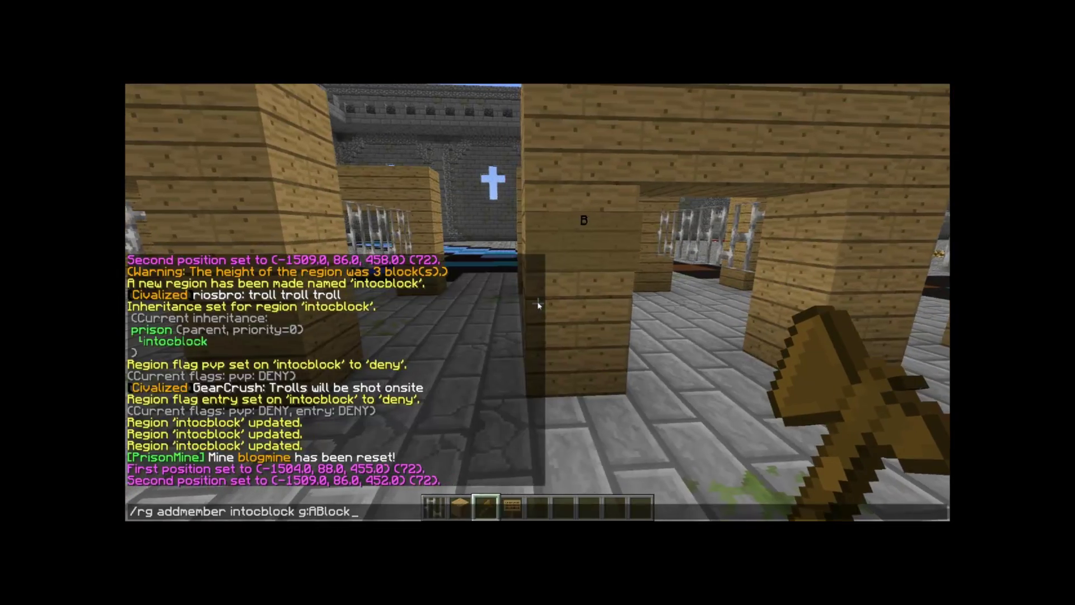
pyautogui.press('BackSpace')
pyautogui.press('BackSpace')
pyautogui.press('BackSpace')
pyautogui.press('BackSpace')
pyautogui.press('BackSpace')
pyautogui.press('BackSpace')
pyautogui.press('BackSpace')
pyautogui.press('BackSpace')
pyautogui.press('BackSpace')
pyautogui.press('BackSpace')
pyautogui.press('BackSpace')
pyautogui.press('BackSpace')
pyautogui.press('BackSpace')
pyautogui.press('BackSpace')
pyautogui.press('BackSpace')
pyautogui.press('BackSpace')
pyautogui.press('BackSpace')
pyautogui.press('BackSpace')
pyautogui.press('BackSpace')
pyautogui.press('BackSpace')
pyautogui.write('g def')
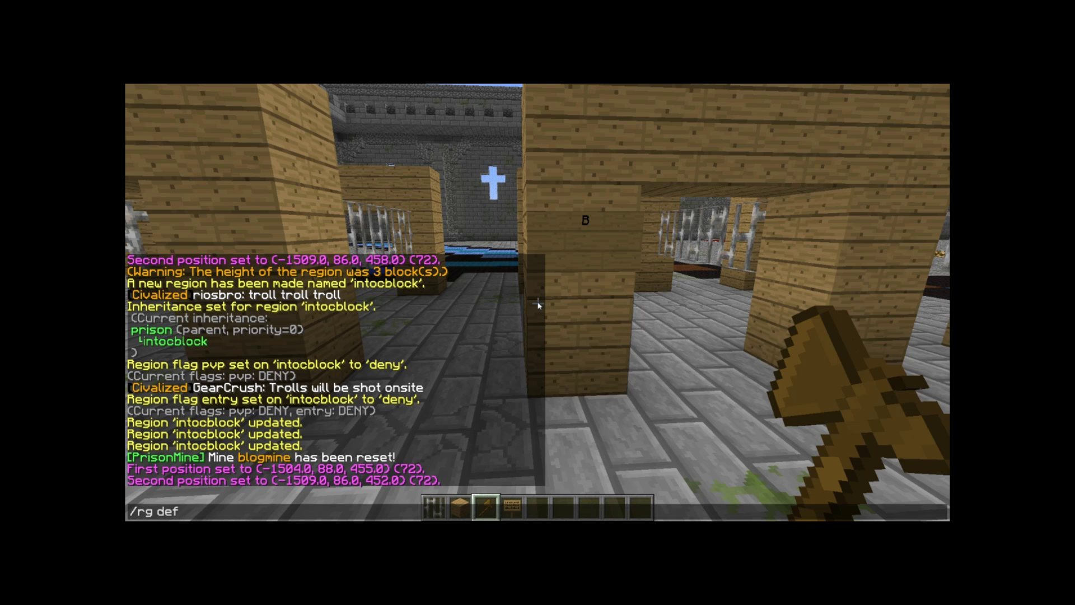
pyautogui.write('ine intobblock')
pyautogui.press('Return')
# Set prison as the parent region of intobblock
pyautogui.press('/')
pyautogui.write('rg setpar')
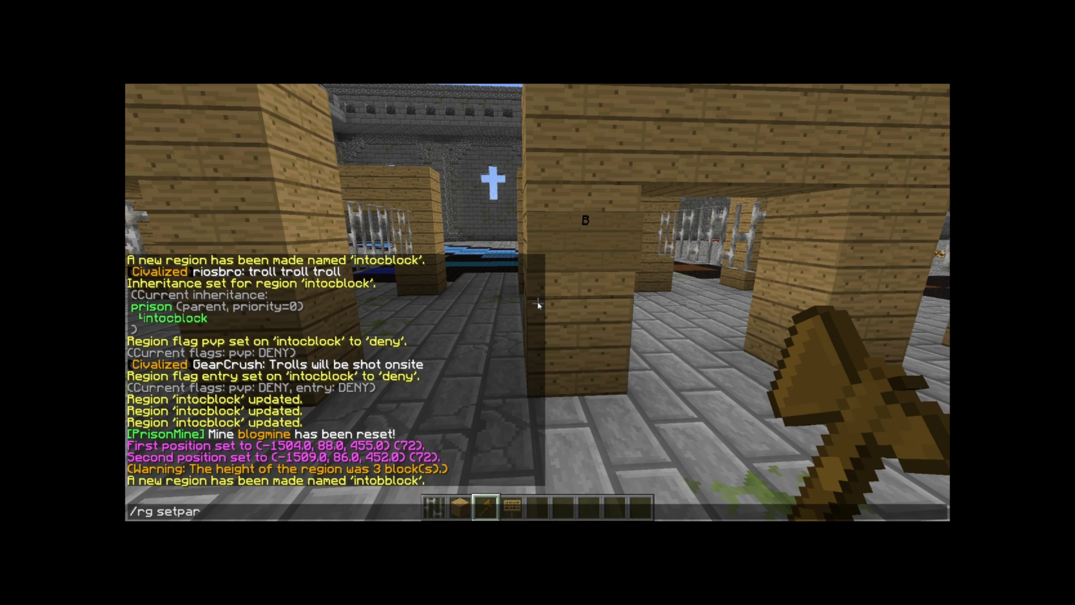
pyautogui.write('ent intobblock prison')
pyautogui.press('Return')
# Set the pvp flag of region intobblock to deny
pyautogui.press('/')
pyautogui.write('rg flag intobblock')
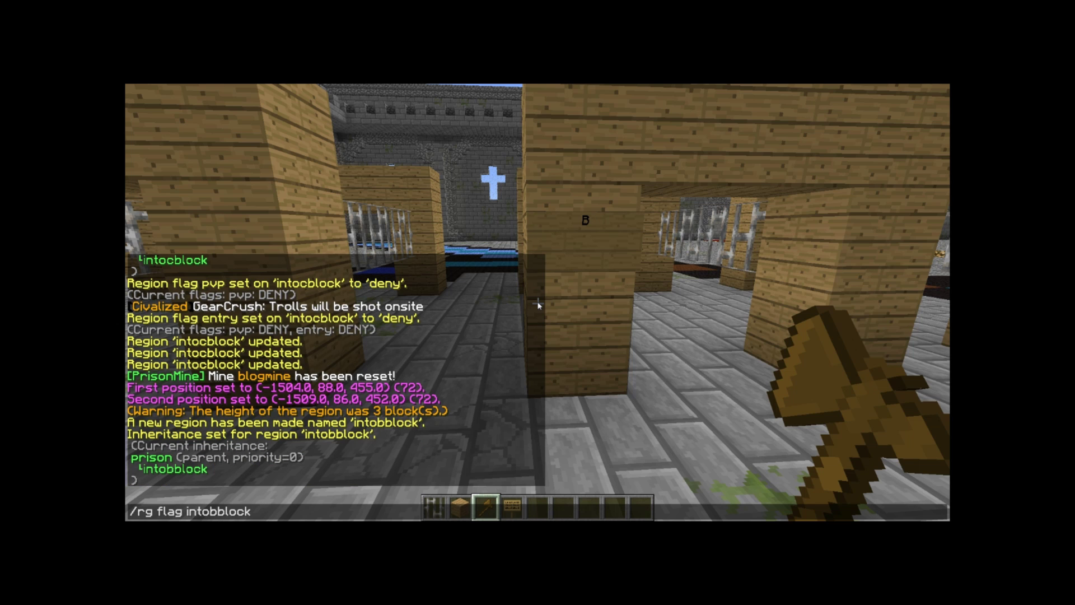
pyautogui.write(' pvp deny')
pyautogui.press('Return')
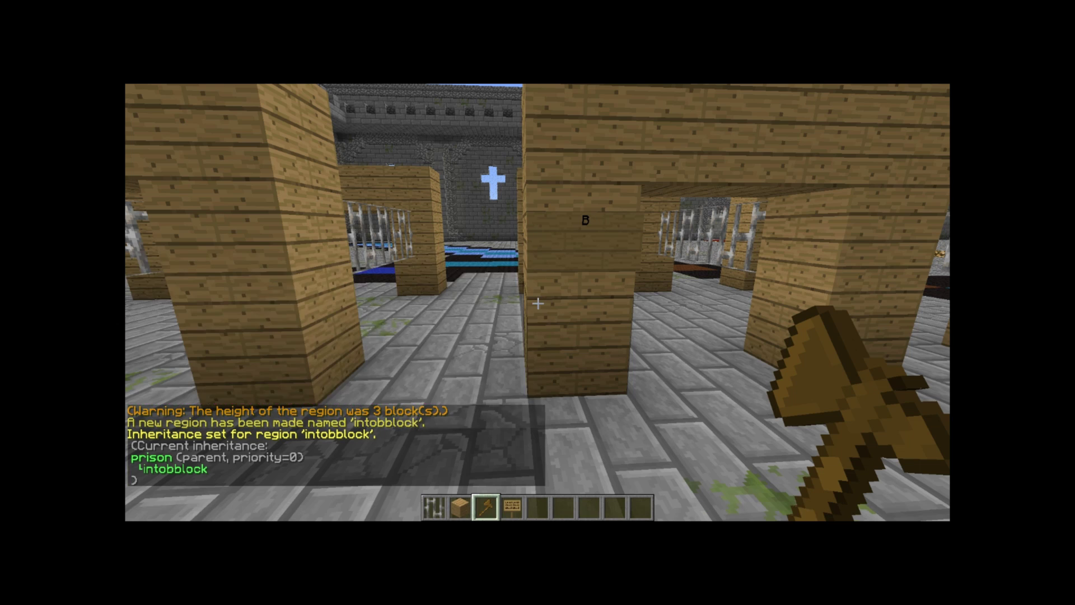
# Set the entry flag of region intobblock to deny
pyautogui.press('/')
pyautogui.write('rg flag intobblock entry deny')
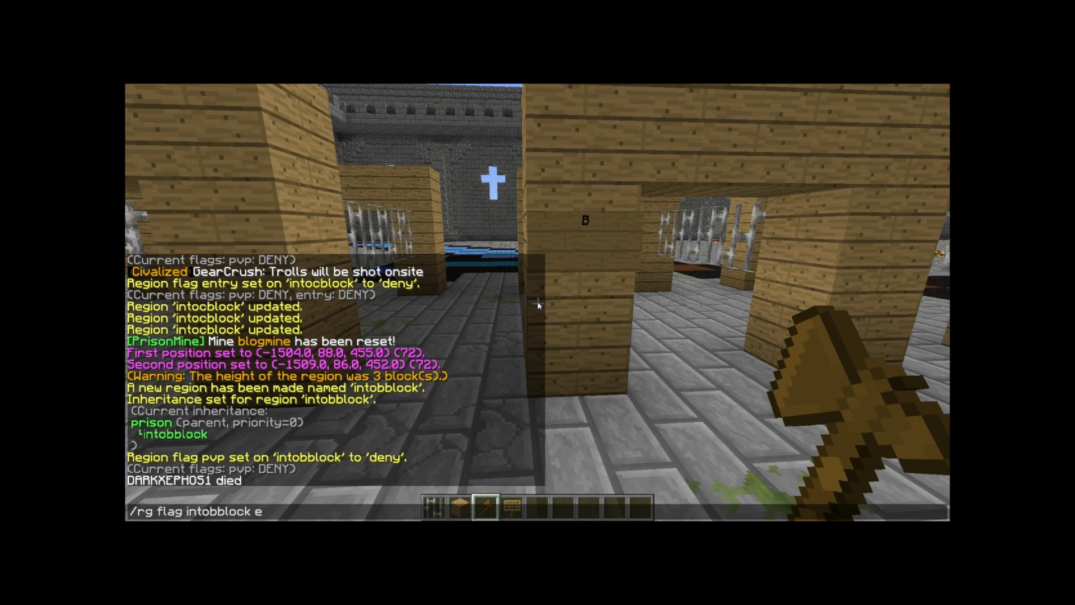
pyautogui.press('Return')
# Add the permission group BBlock as a member of region intobblock
pyautogui.write('t/rg addmeber')
pyautogui.press('BackSpace')
pyautogui.press('BackSpace')
pyautogui.press('BackSpace')
pyautogui.write('mber intobblock g:')
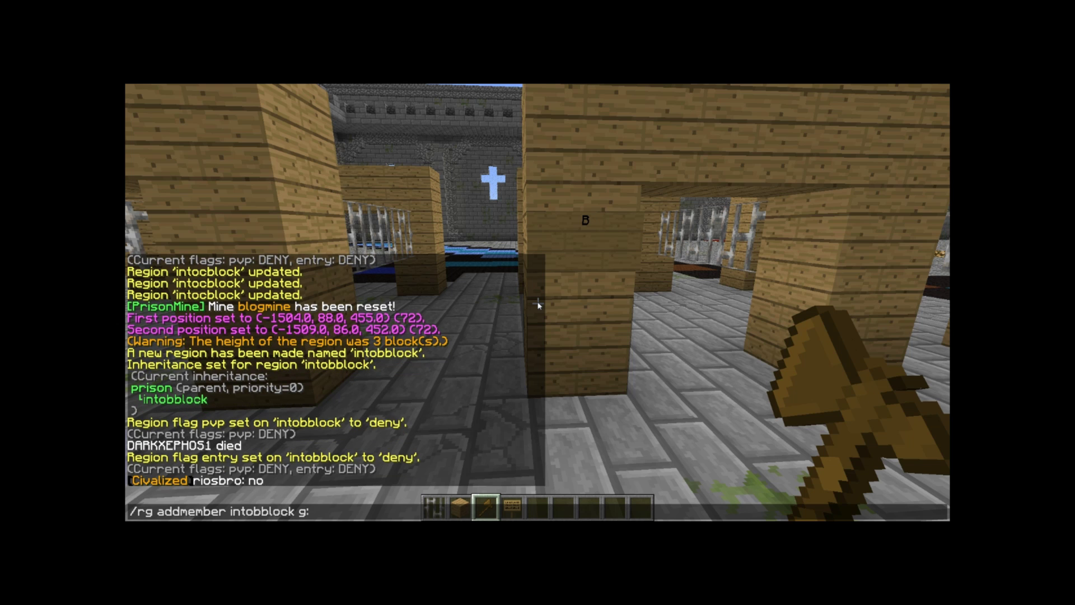
pyautogui.write('BBlock')
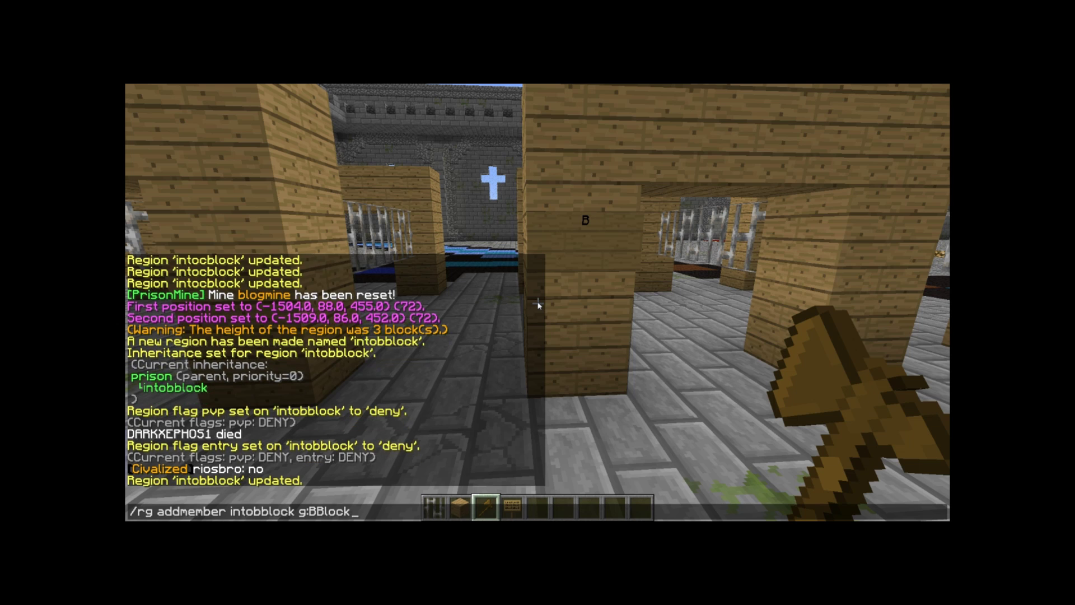
# Reuse the member command to add the permission group ABlock to region intobblock
pyautogui.hotkey('shift', 'Left')
pyautogui.hotkey('shift', 'Left')
pyautogui.hotkey('shift', 'Left')
pyautogui.hotkey('shift', 'Left')
pyautogui.hotkey('shift', 'Left')
pyautogui.hotkey('shift', 'Left')
pyautogui.press('BackSpace')
pyautogui.write('ABlock')
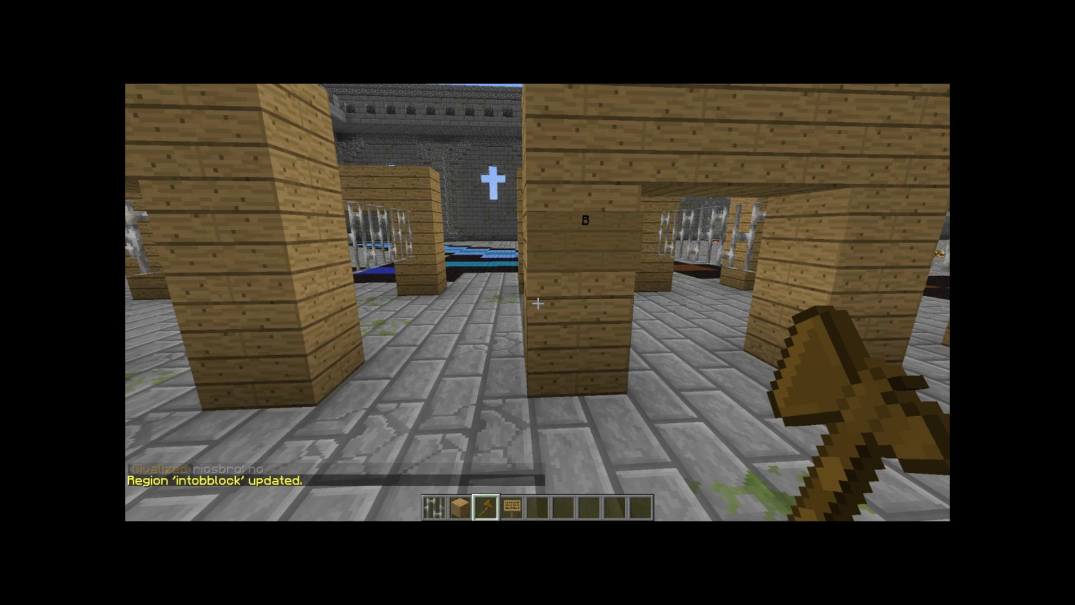
pyautogui.hotkey('ctrl', 'shift', 'Left')
pyautogui.press('Right')
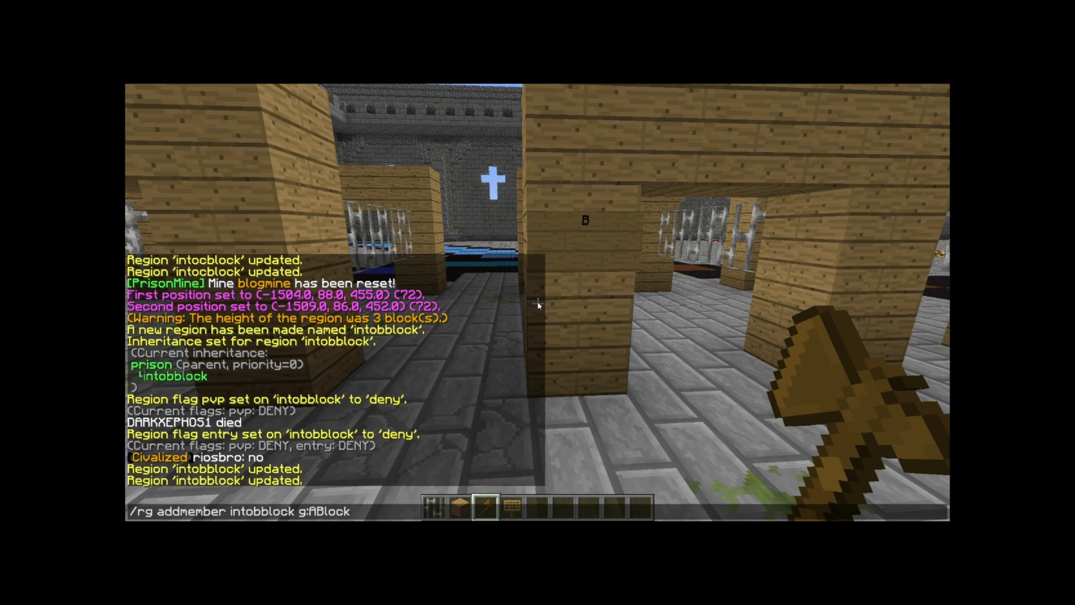
pyautogui.hotkey('shift', 'Left')
pyautogui.hotkey('shift', 'Left')
pyautogui.hotkey('shift', 'Left')
pyautogui.hotkey('shift', 'Left')
pyautogui.hotkey('shift', 'Left')
pyautogui.hotkey('shift', 'Left')
pyautogui.write('guard')
pyautogui.press('Return')
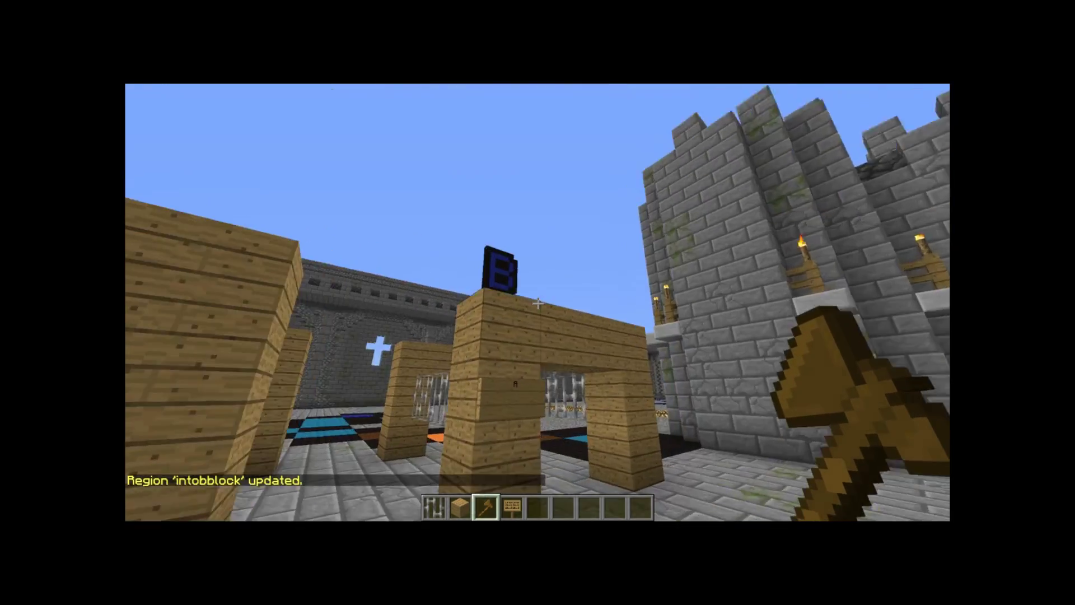
# Select the A gateway from corner (-1504, 88, 449) to (-1509, 86, 446) and define it as region intoablock
pyautogui.click(538, 304)
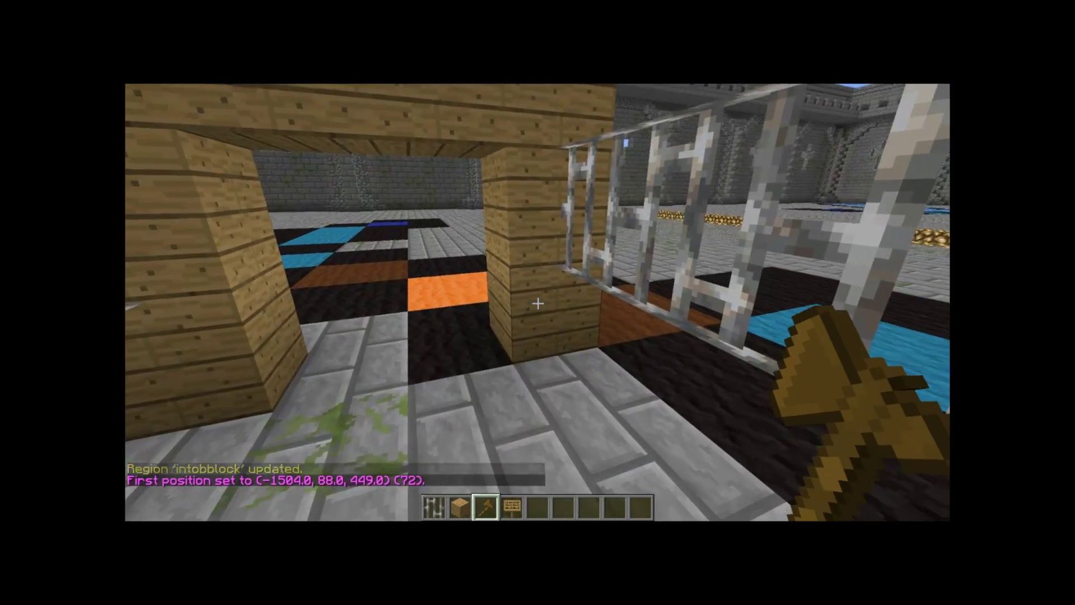
pyautogui.rightClick(538, 303)
pyautogui.press('/')
pyautogui.write('rg define intoablock')
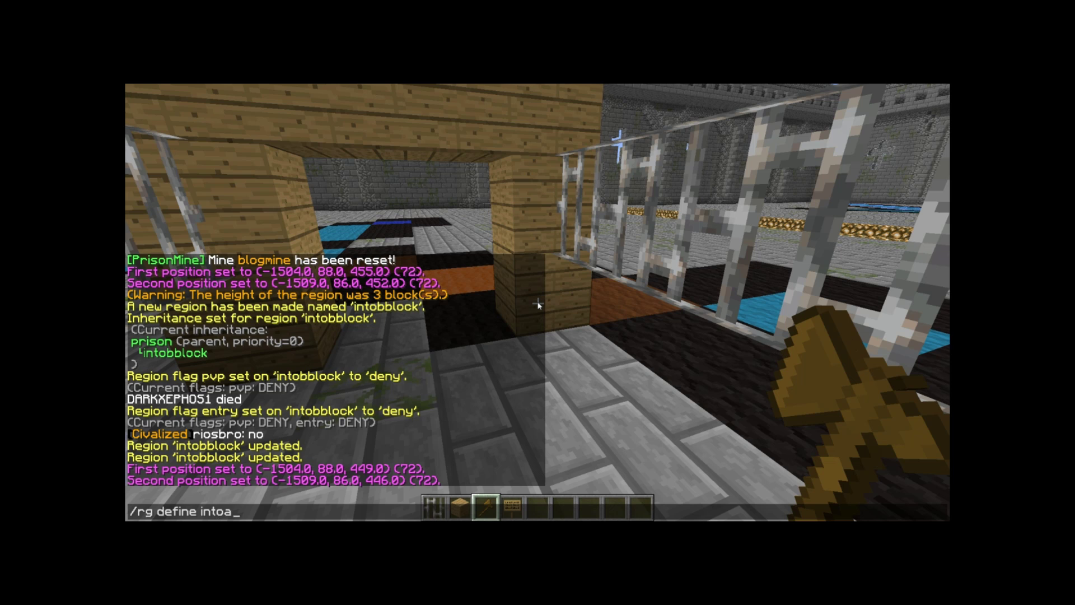
pyautogui.press('Return')
# Set the pvp flag of region intoablock to deny
pyautogui.press('/')
pyautogui.write('rg flag')
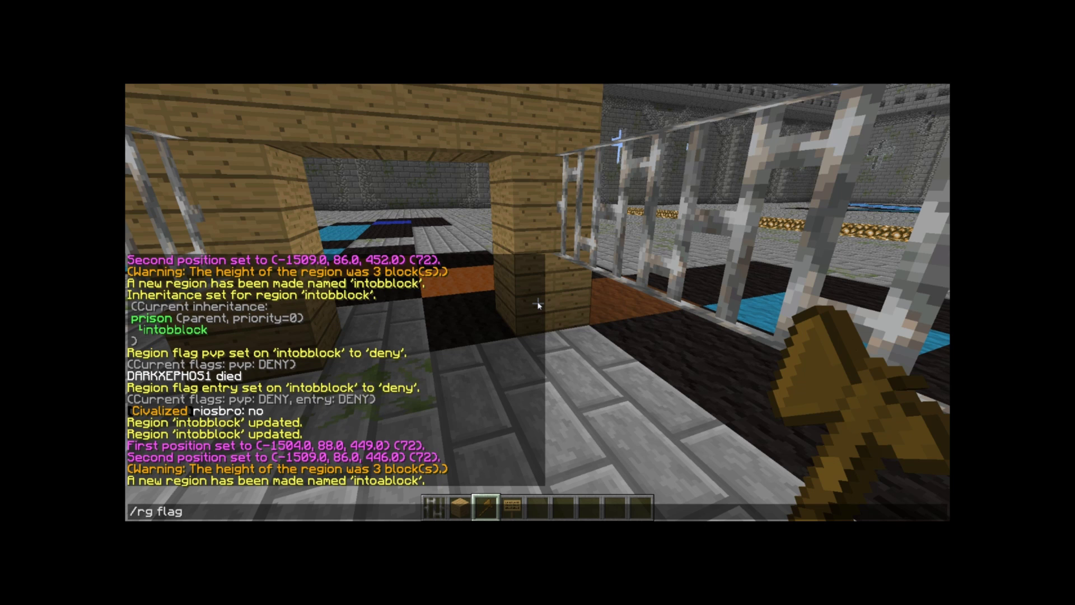
pyautogui.write(' intoablock pvp deny')
pyautogui.press('Return')
# Set the entry flag of region intoablock to deny
pyautogui.press('/')
pyautogui.write('rg falg')
pyautogui.press('BackSpace')
pyautogui.press('BackSpace')
pyautogui.press('BackSpace')
pyautogui.press('BackSpace')
pyautogui.press('BackSpace')
pyautogui.write('lag intoablock entry deny')
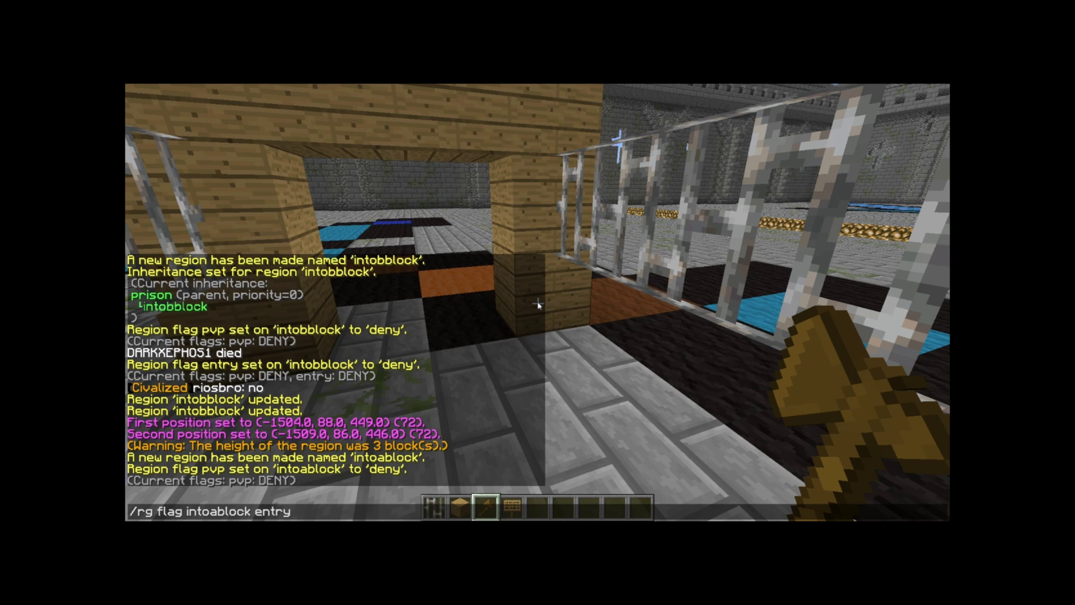
pyautogui.press('Return')
# Add the permission group ABlock as a member of region intoablock
pyautogui.press('/')
pyautogui.write('rg addmeb')
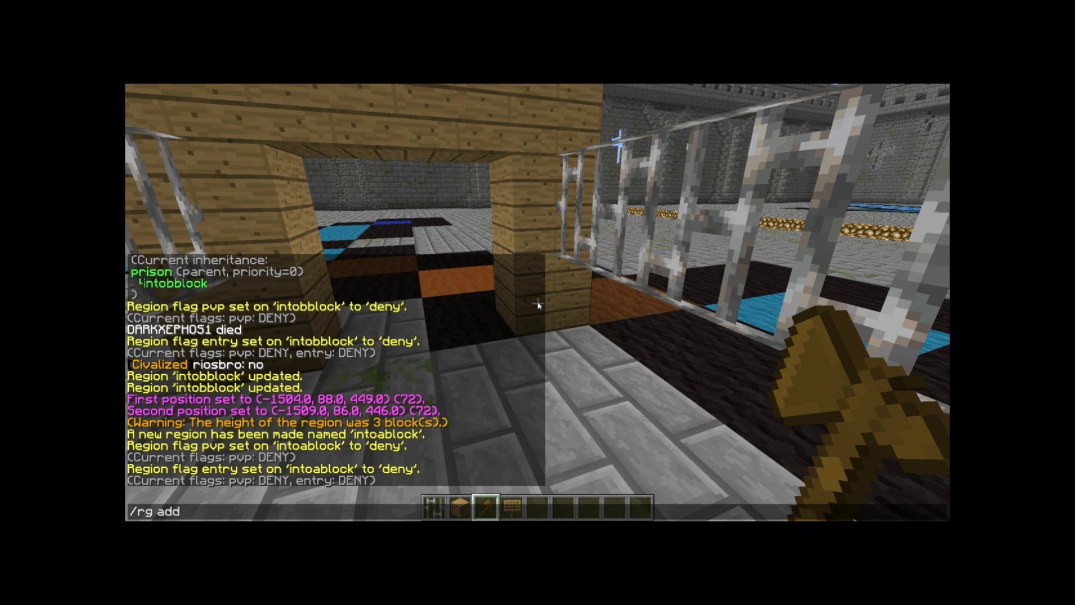
pyautogui.press('BackSpace')
pyautogui.press('BackSpace')
pyautogui.write('ember int')
pyautogui.press('BackSpace')
pyautogui.press('BackSpace')
pyautogui.press('BackSpace')
pyautogui.write('intoablock g:ABlock')
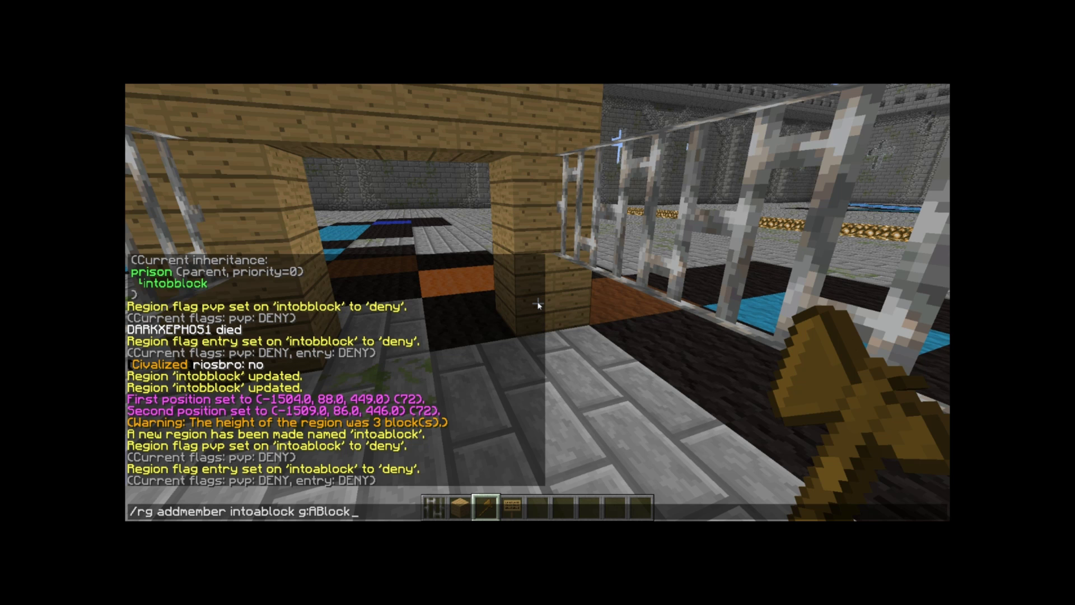
pyautogui.press('Return')
# Set prison as the parent region of intoablock
pyautogui.write('/rg set')
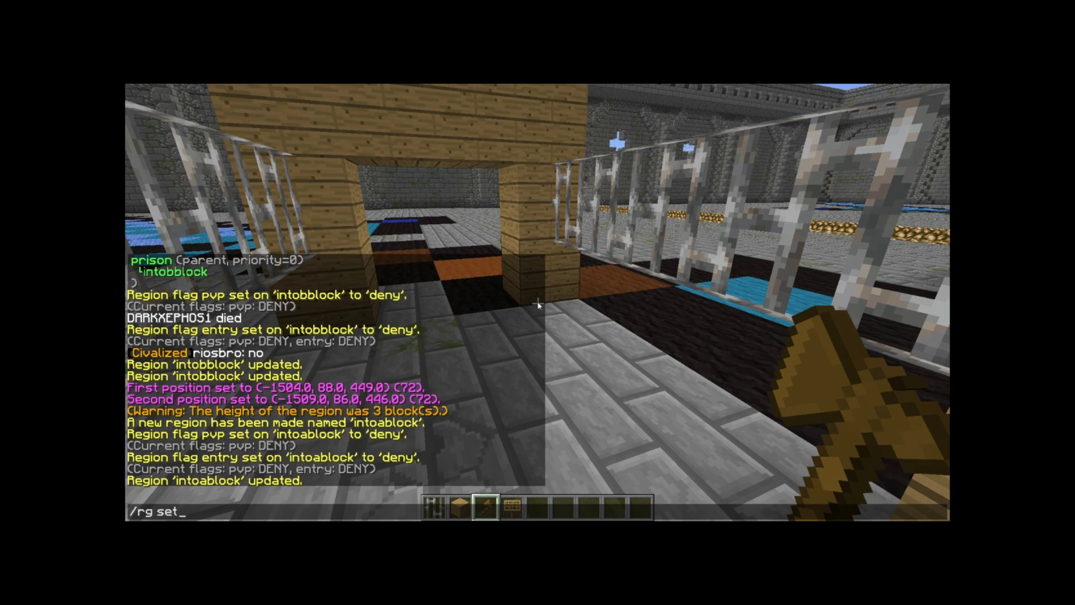
pyautogui.write('parent i')
pyautogui.write('ablock prison')
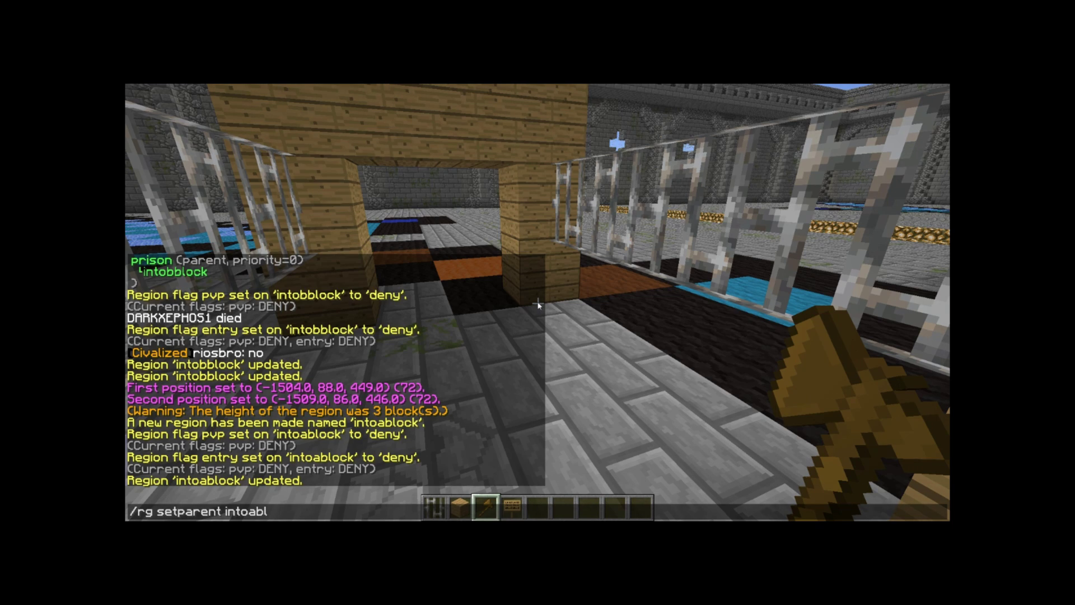
pyautogui.press('Return')
# Switch to an empty hotbar slot and move the own player account to the group DBlock with manuadd
pyautogui.press('space')
pyautogui.press('space')
pyautogui.scroll(-2, 538, 303)
pyautogui.press('Tab')
pyautogui.press('/')
pyautogui.write('d')
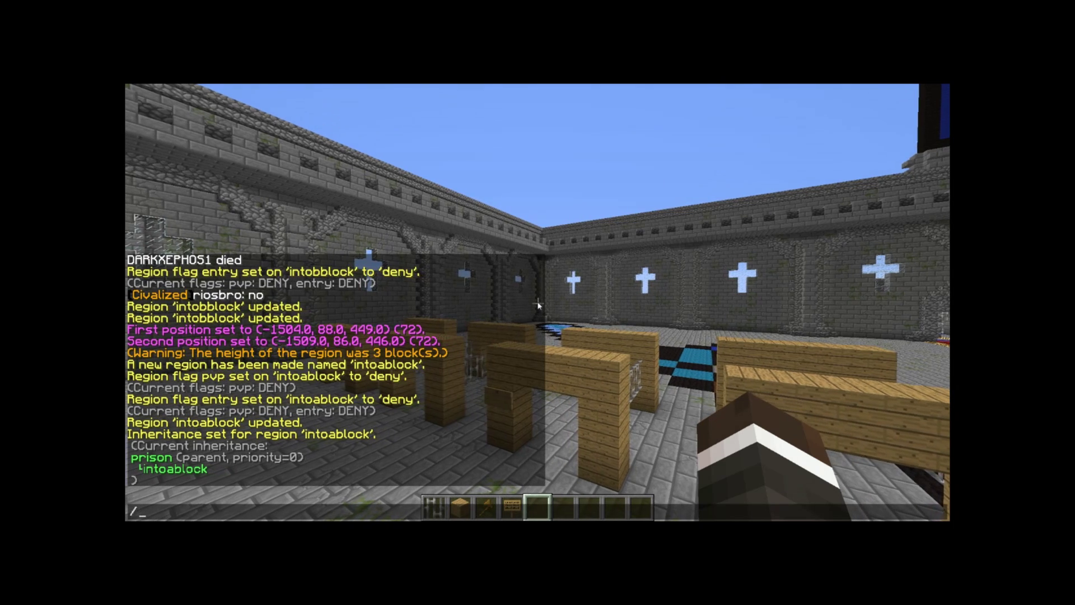
pyautogui.press('BackSpace')
pyautogui.press('BackSpace')
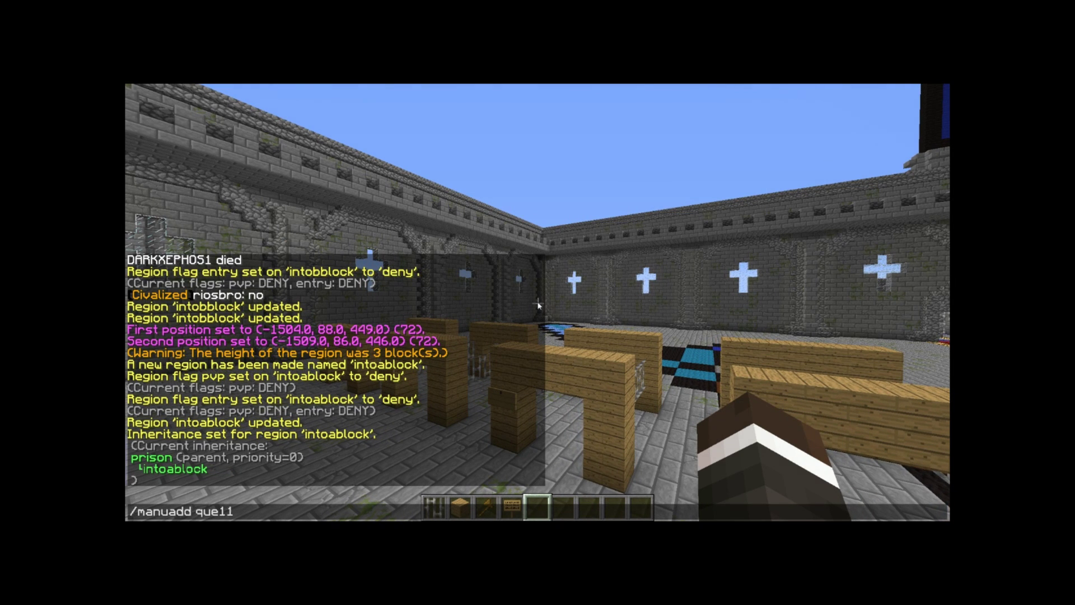
pyautogui.write('/manuadd que1124 DBlock')
pyautogui.press('Return')
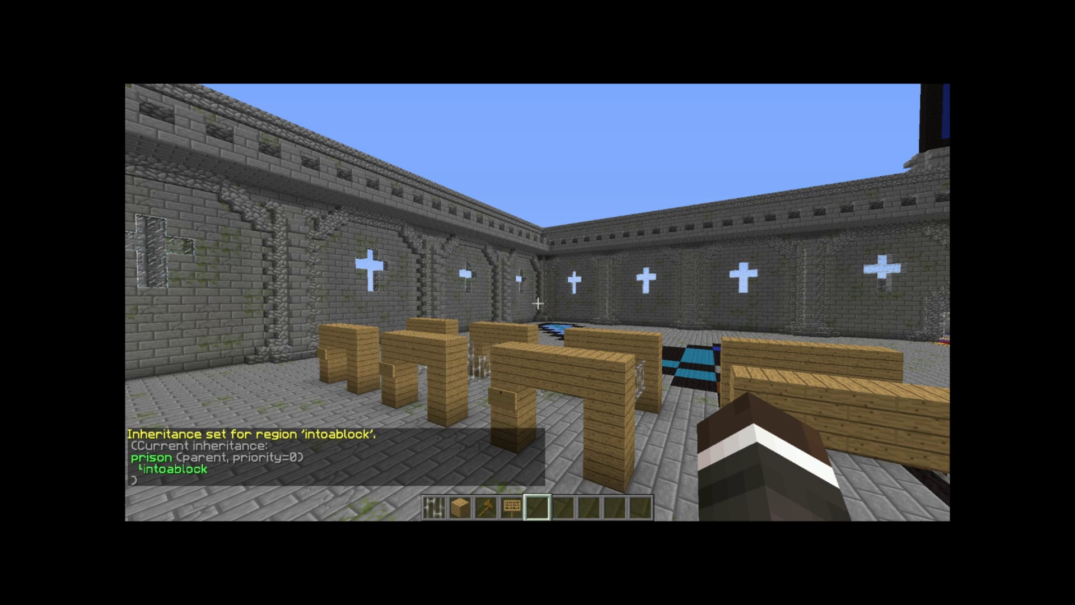
# Switch to game mode 0 and remove operator status from the own player account
pyautogui.write('/gm 0')
pyautogui.press('Return')
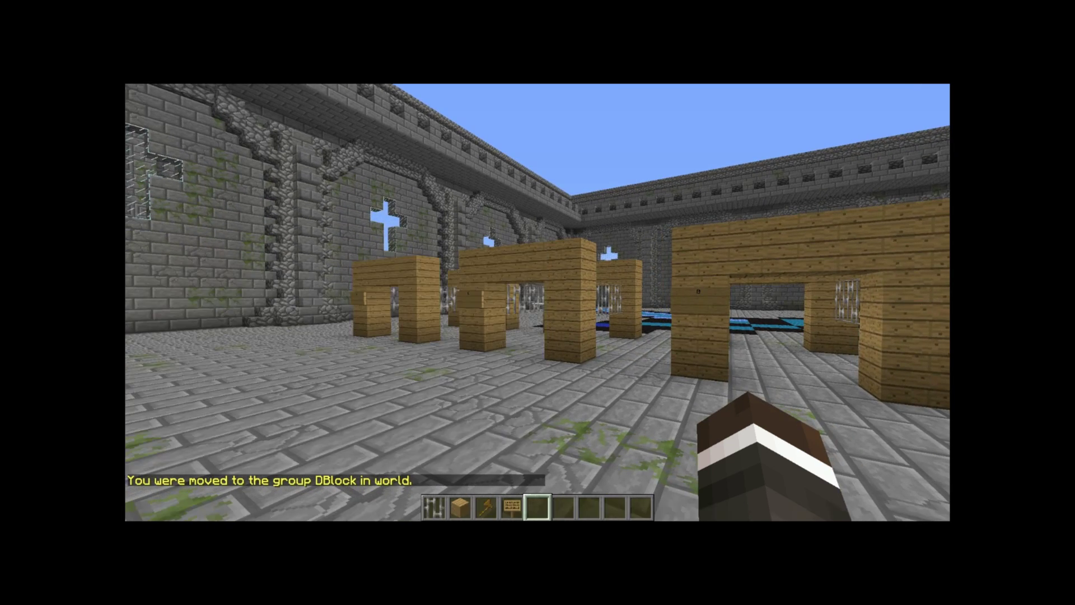
pyautogui.write('/deop que')
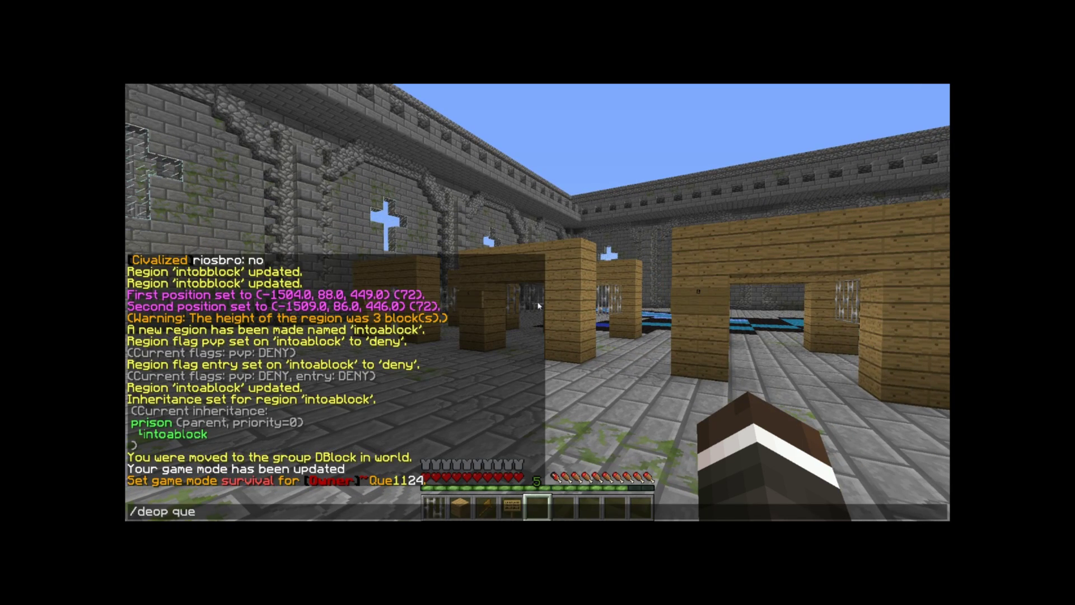
pyautogui.write('1124')
pyautogui.press('Return')
# List the online players by group and walk through the D gateway
pyautogui.write('/list')
pyautogui.press('Return')
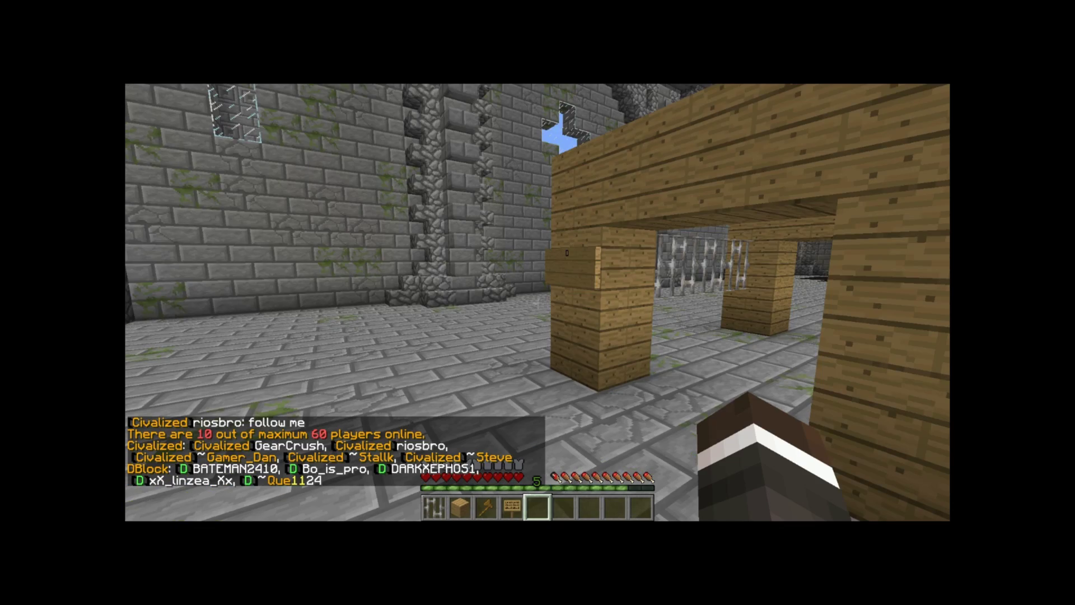
pyautogui.press('w')
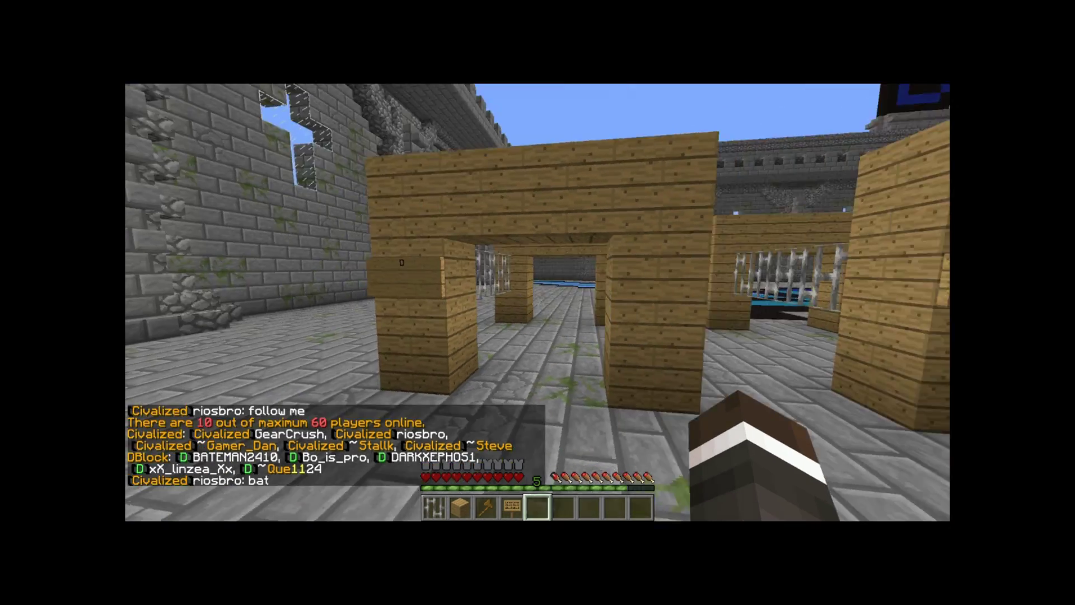
pyautogui.press('w')
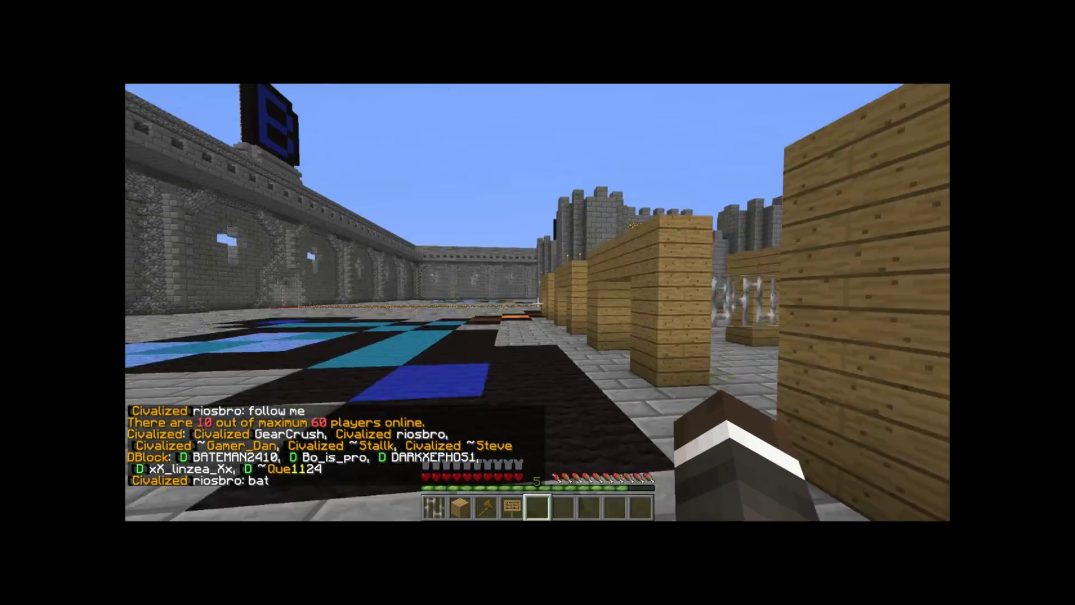
# Test entry to the C, B and A gateways by walking into them as a DBlock member
pyautogui.press('w')
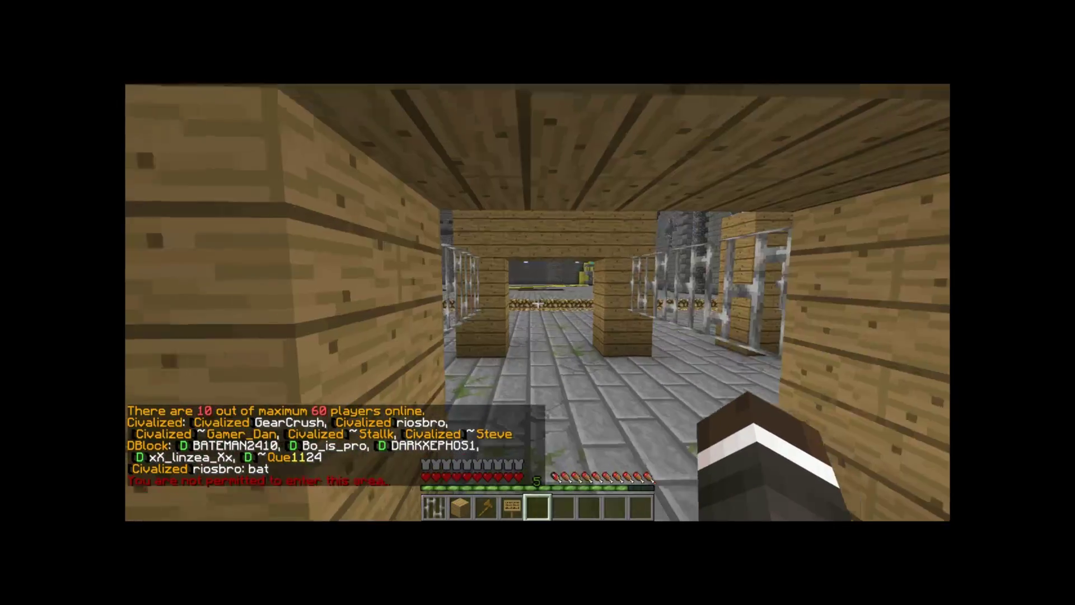
pyautogui.press('s')
pyautogui.press('w')
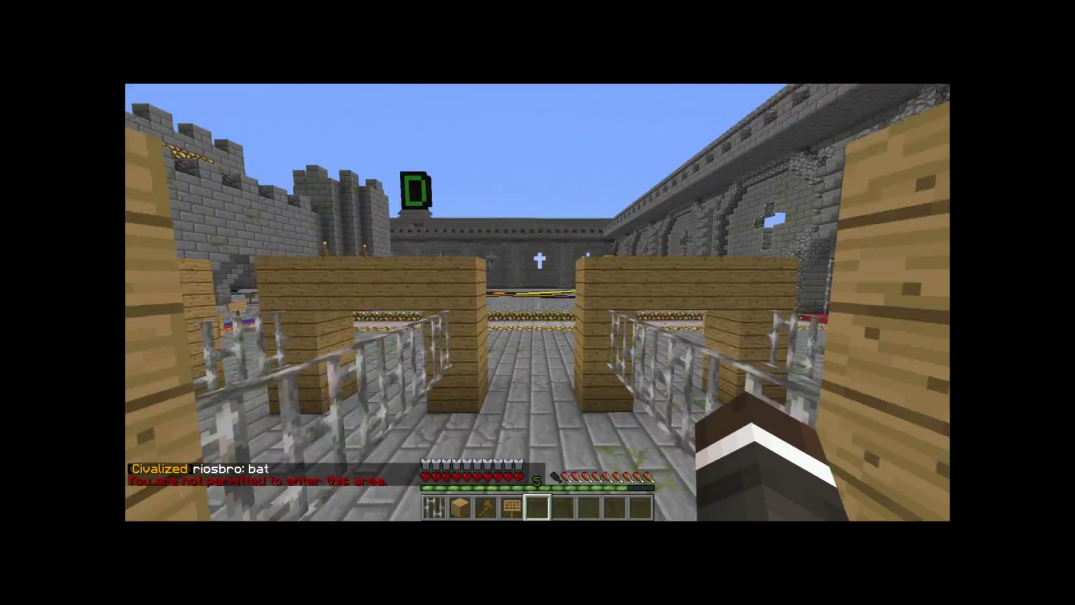
pyautogui.press('w')
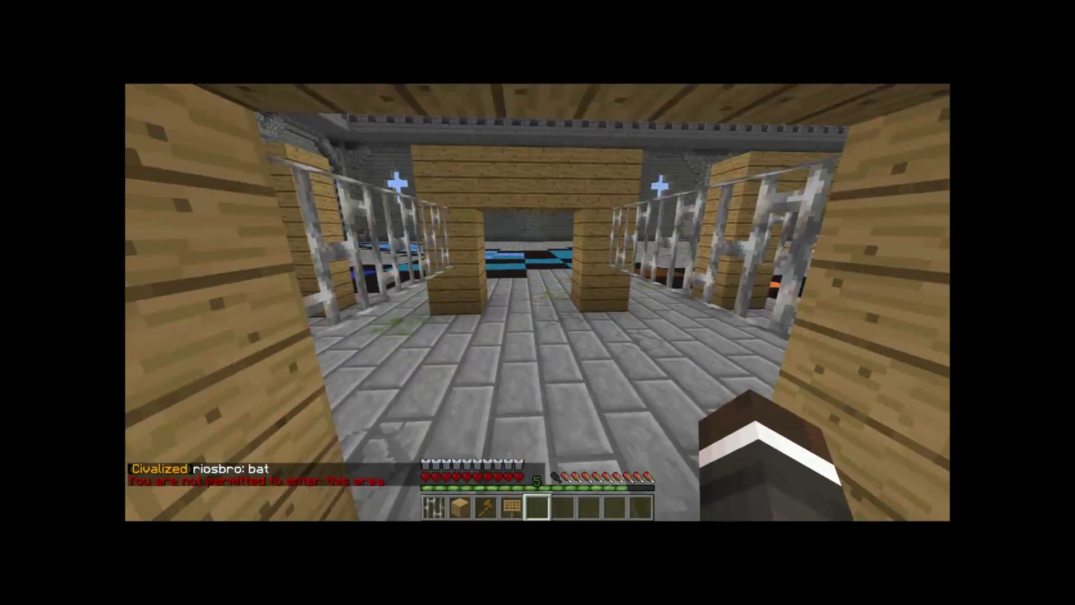
pyautogui.press('w')
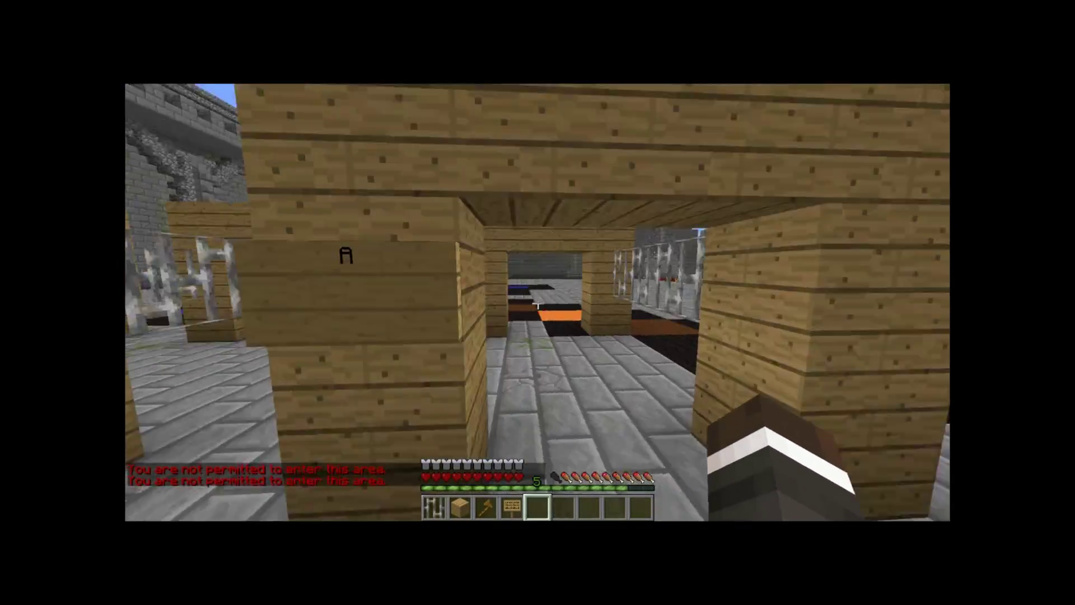
pyautogui.press('s')
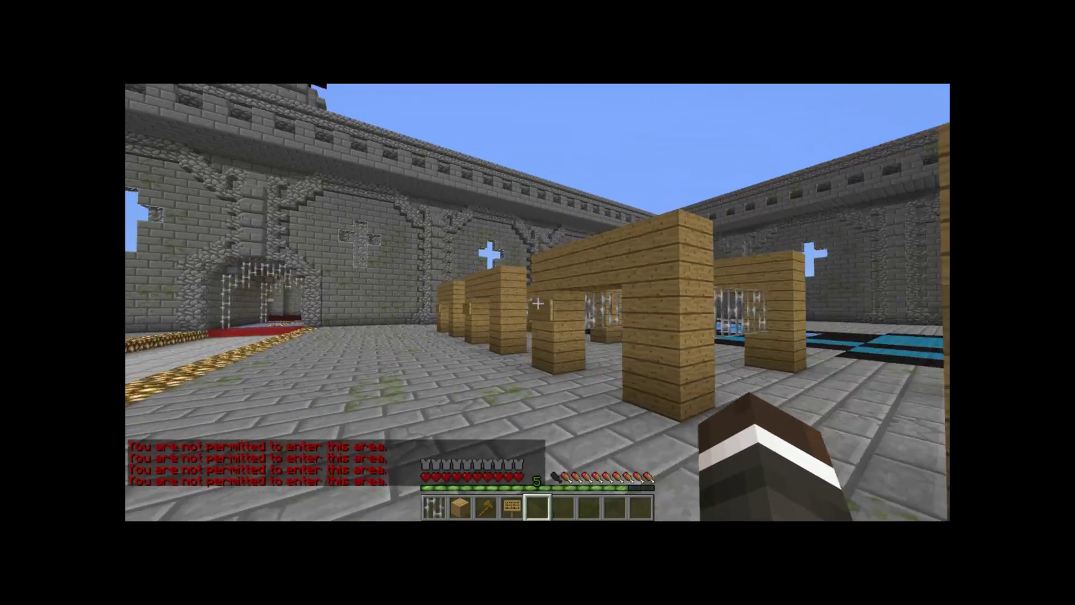
pyautogui.press('w')
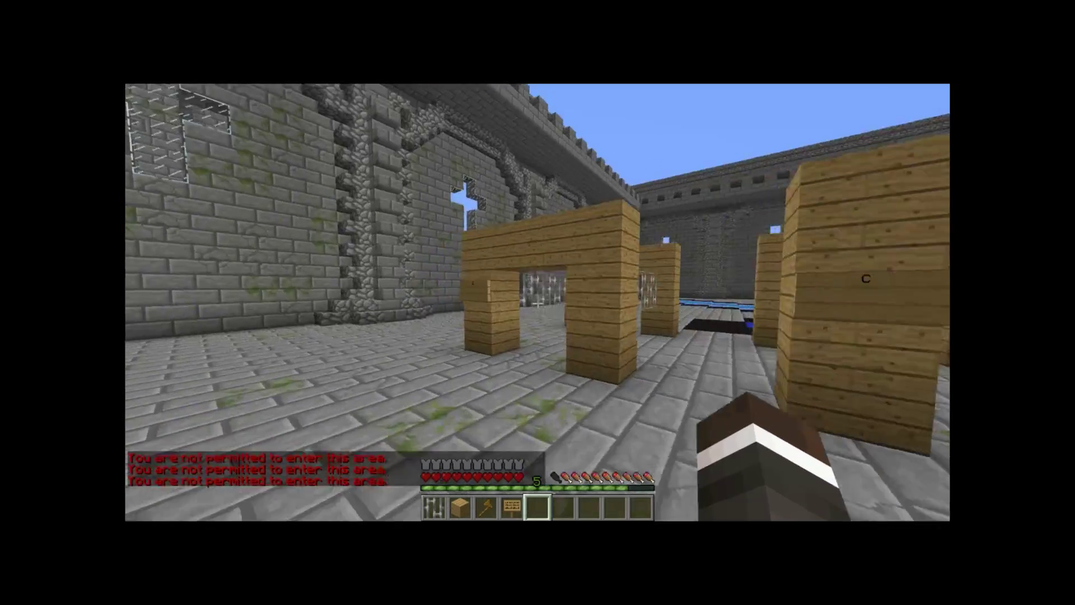
pyautogui.press('Escape')
pyautogui.press('Escape')
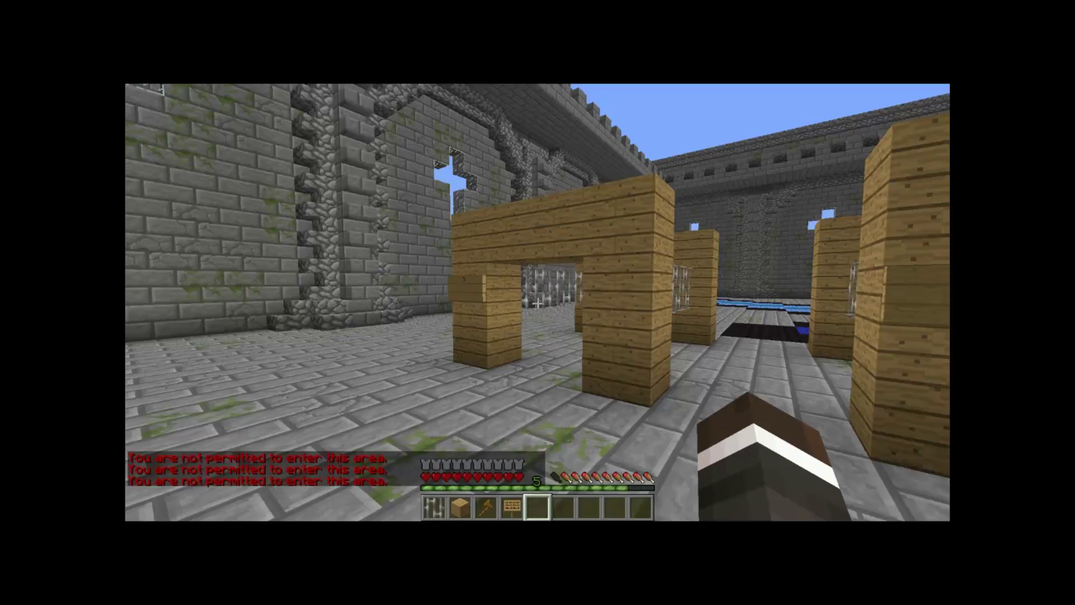
pyautogui.press('Escape')
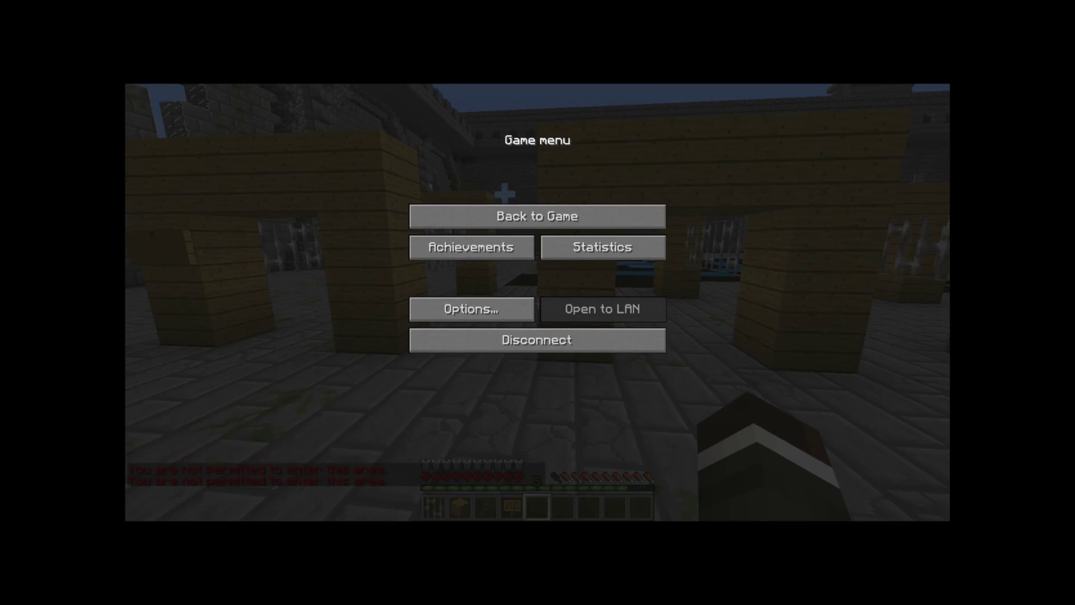
pyautogui.click(551, 218)
# List the online players again to check which group the own account is in
pyautogui.press('t')
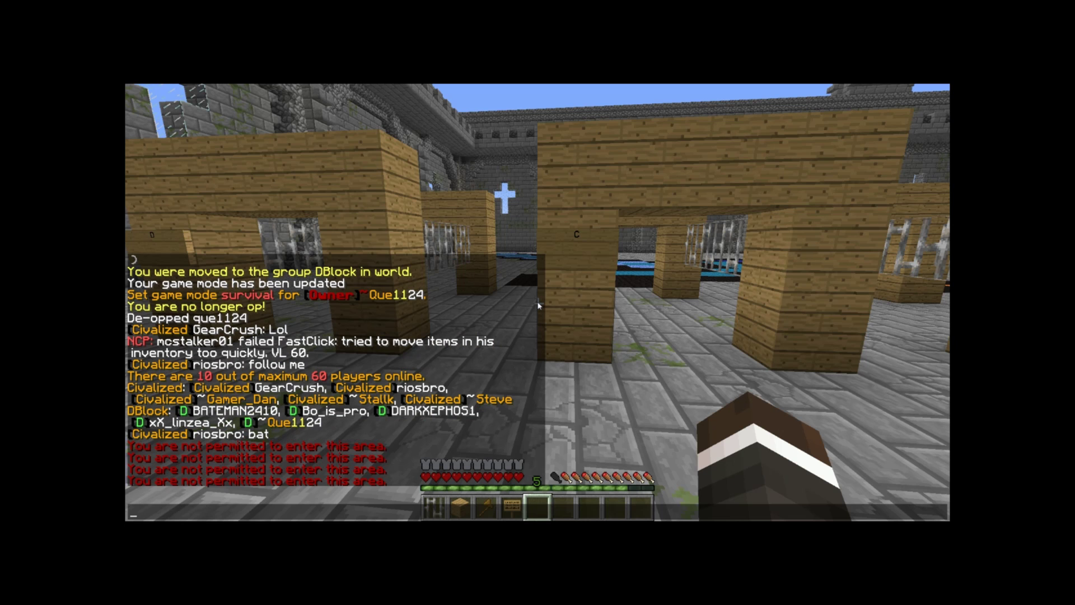
pyautogui.write('/list')
pyautogui.press('Return')
pyautogui.press('t')
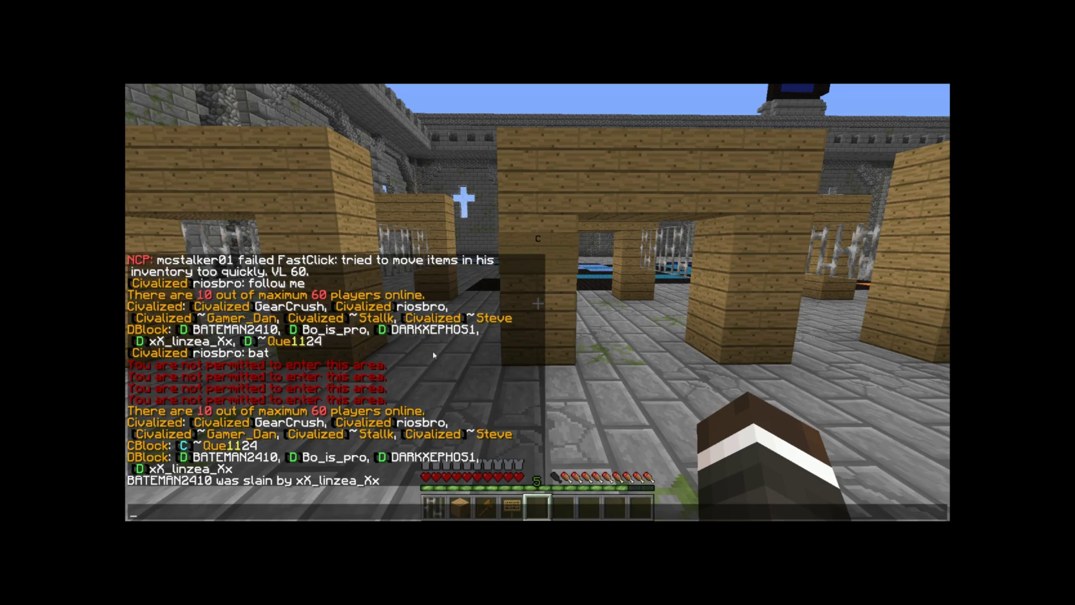
pyautogui.press('Escape')
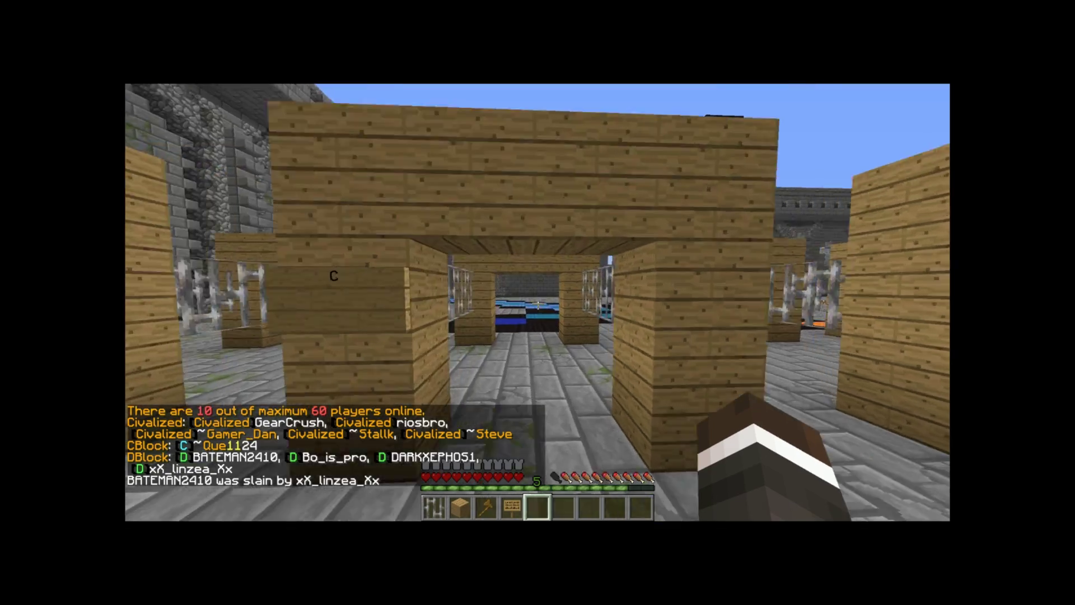
# Walk into the C gateway and test entry to the B gateway as a CBlock member
pyautogui.press('w')
pyautogui.press('w')
pyautogui.press('w')
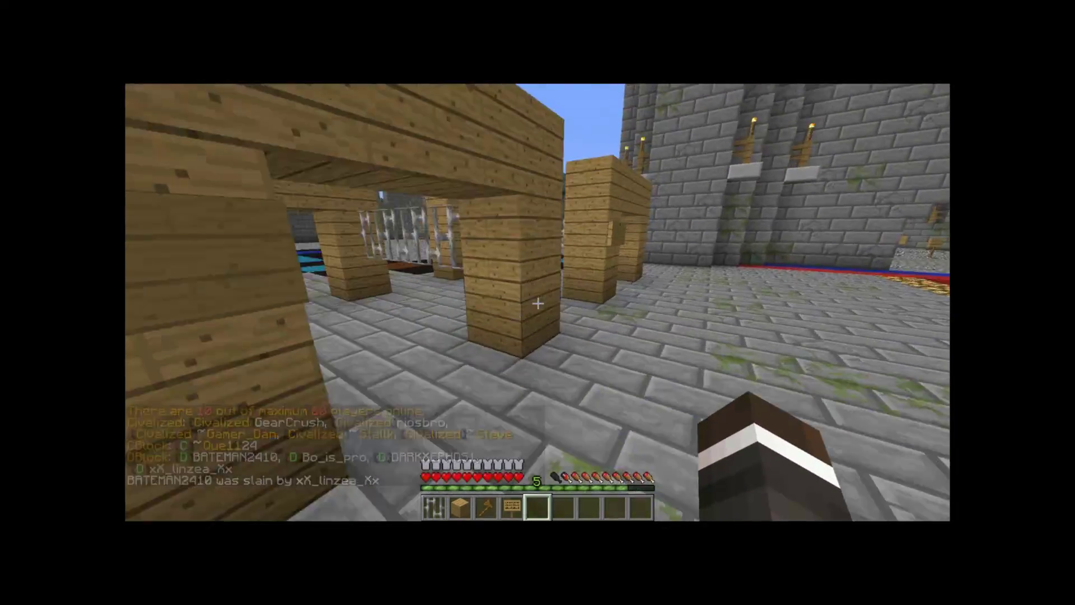
pyautogui.press('w')
pyautogui.press('s')
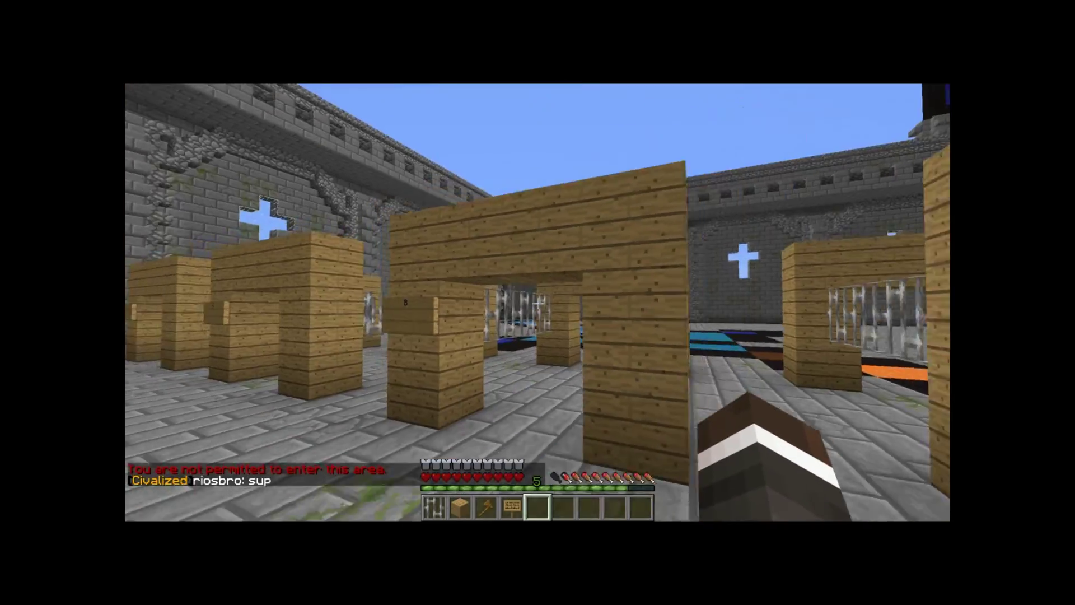
# Test entry to the B and A gateways by walking into them as a CBlock member
pyautogui.press('w')
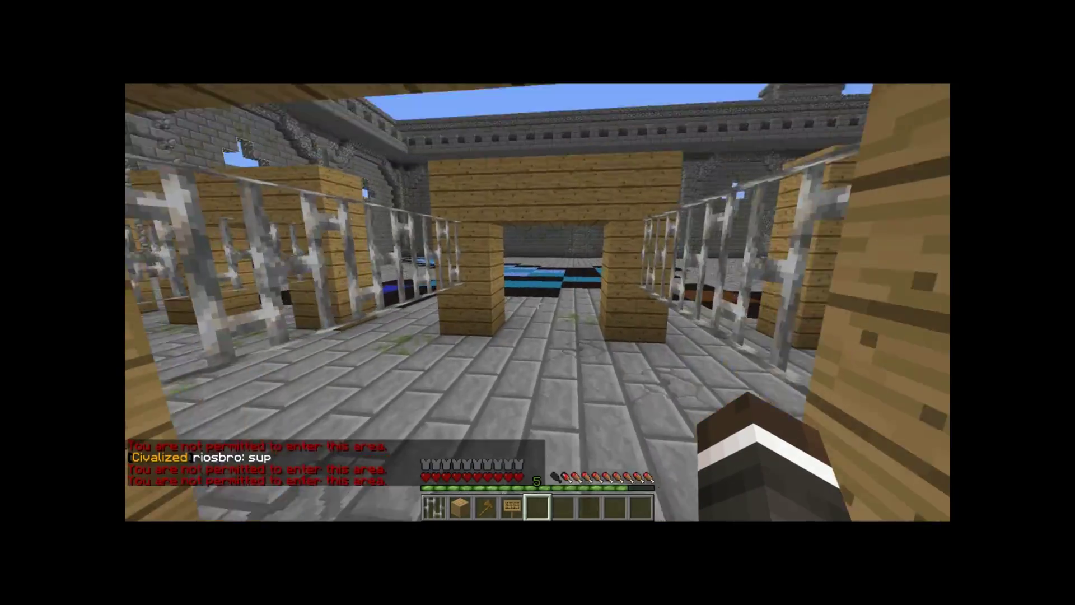
pyautogui.press('s')
pyautogui.press('w')
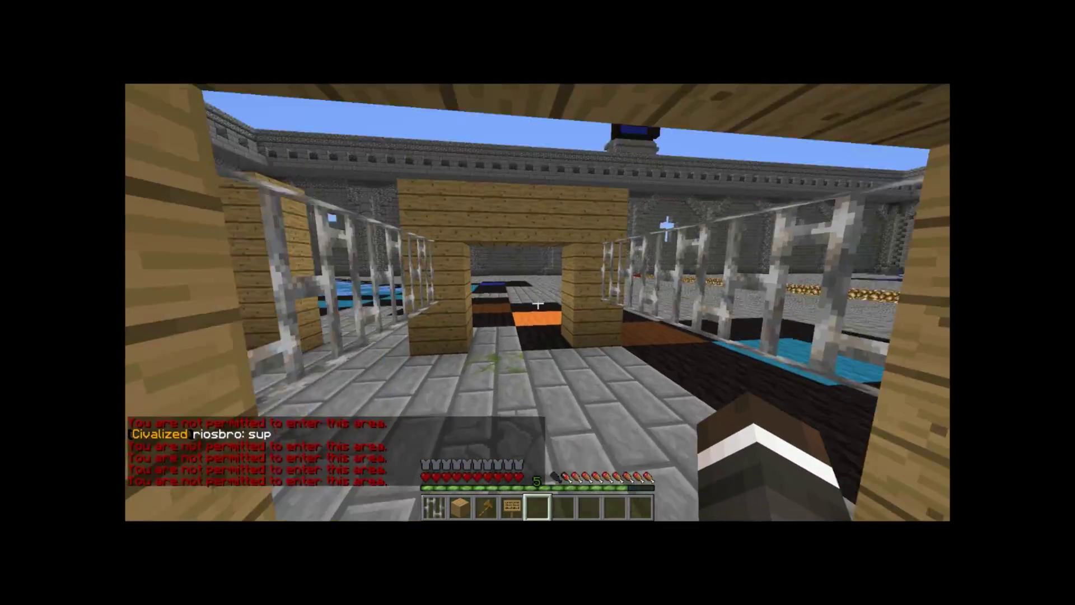
pyautogui.press('s')
pyautogui.press('w')
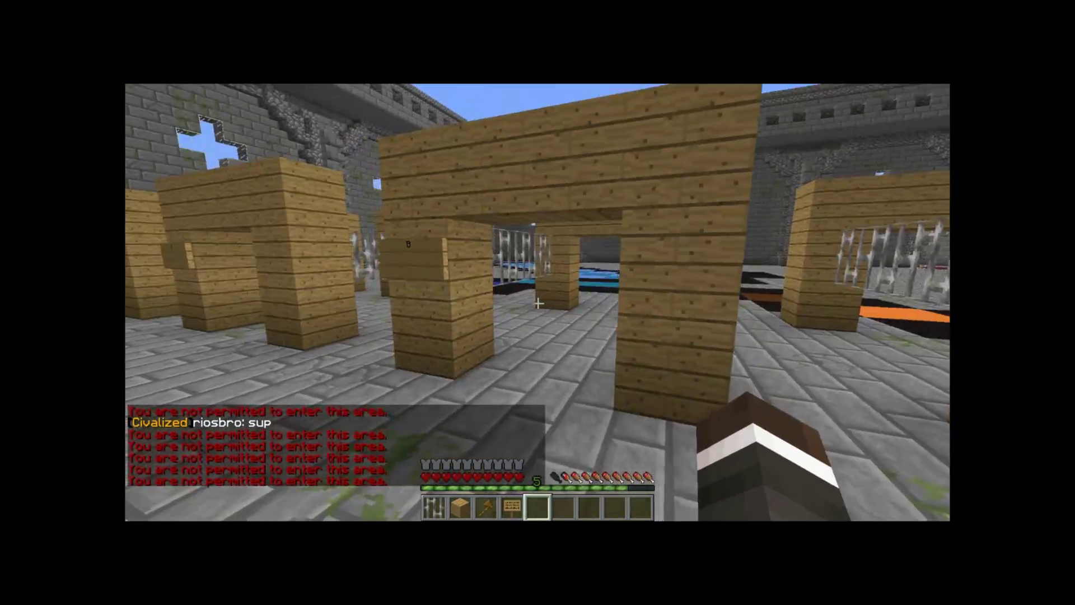
# List the online players by group to check the own account's new block rank
pyautogui.press('Escape')
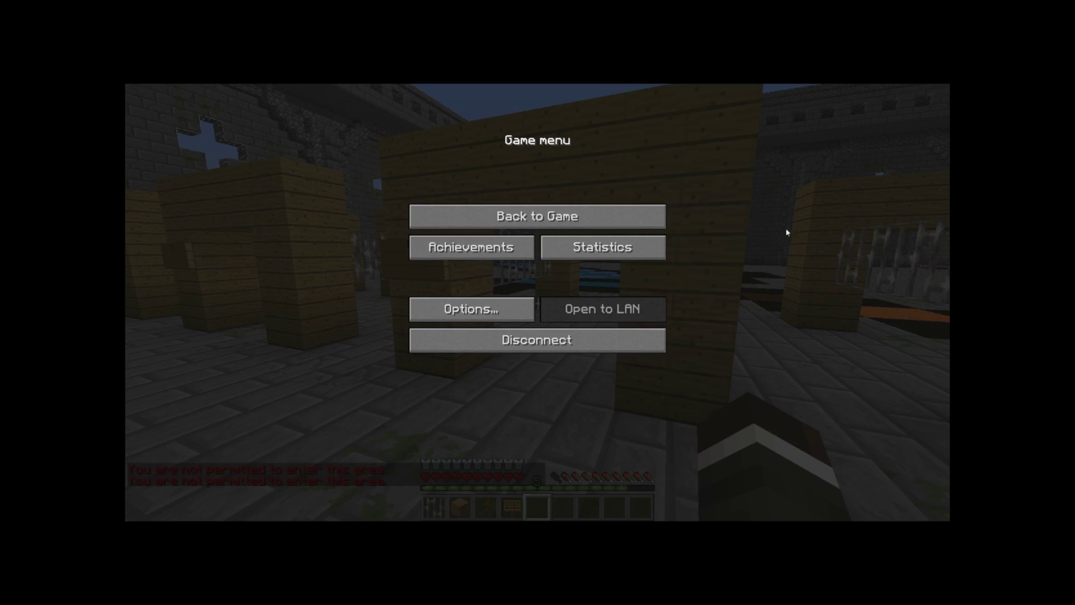
pyautogui.press('Escape')
pyautogui.press('Return')
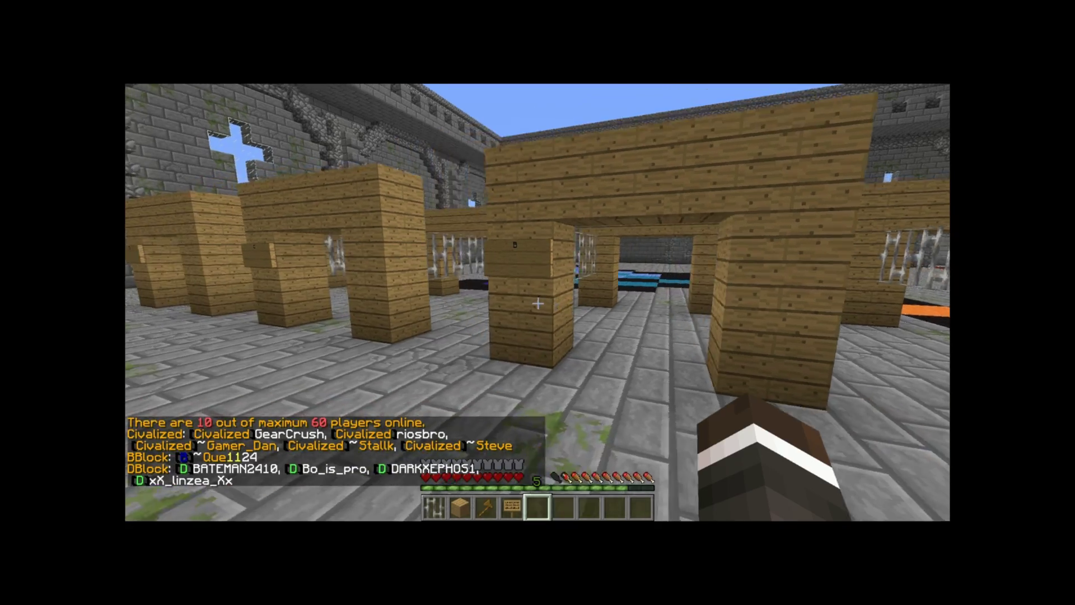
pyautogui.press('t')
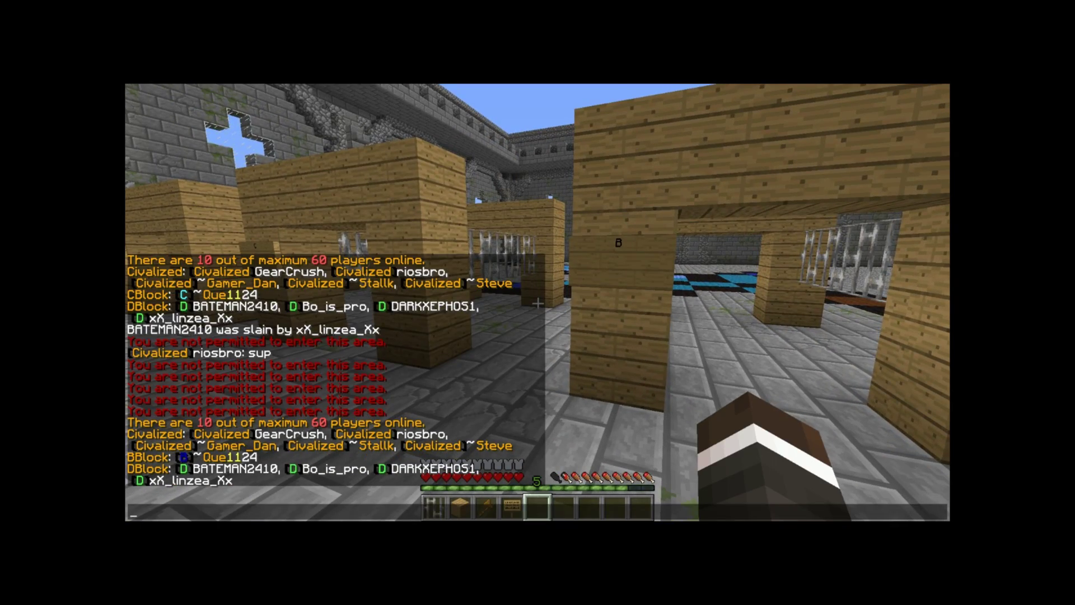
pyautogui.press('Escape')
# Walk into the B gateway and test entry to the A gateway as a BBlock member
pyautogui.press('w')
pyautogui.press('w')
pyautogui.press('w')
pyautogui.press('w')
pyautogui.press('w')
pyautogui.press('w')
pyautogui.press('t')
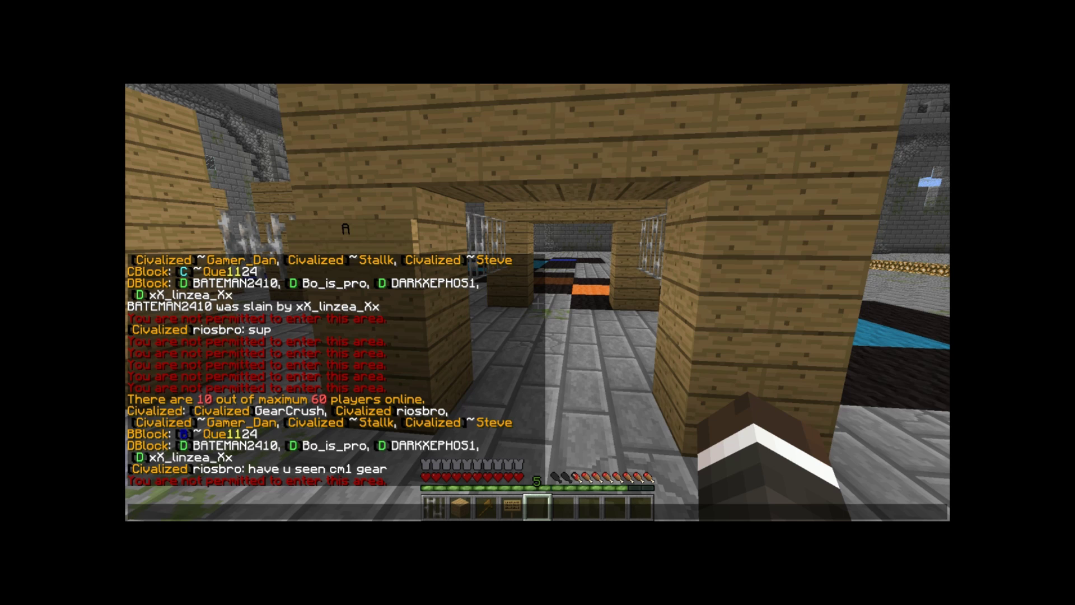
pyautogui.press('Escape')
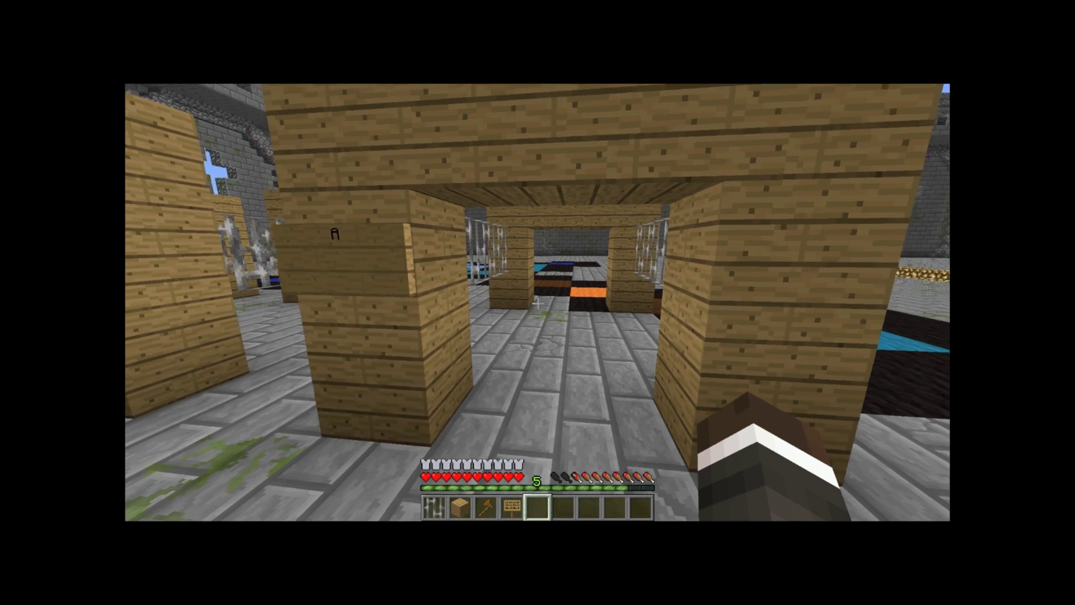
# Walk through the A gateway and back through the other block gateways to test entry
pyautogui.press('w')
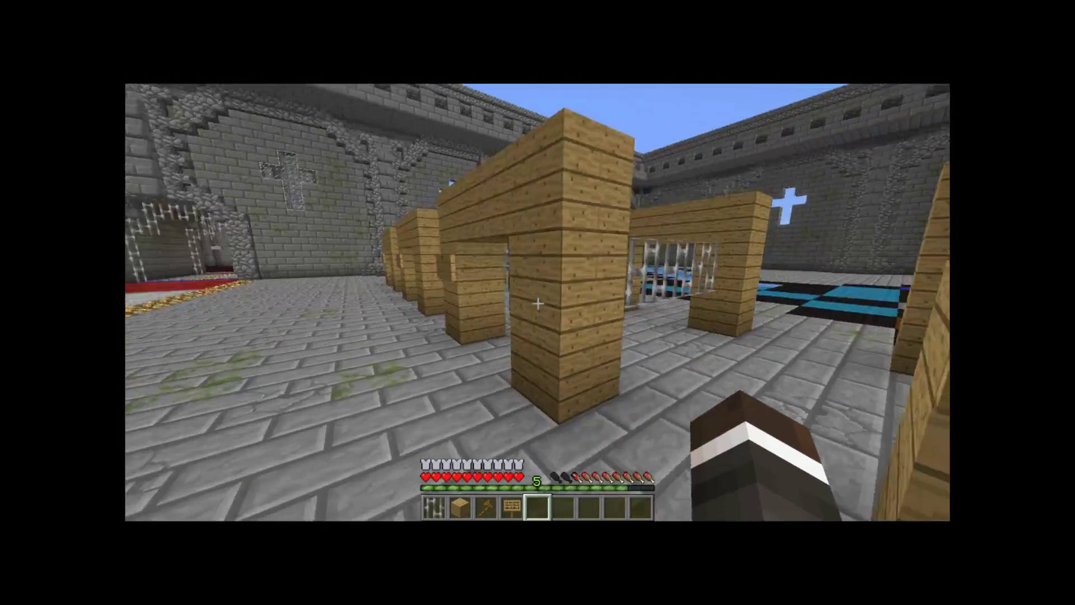
pyautogui.press('w')
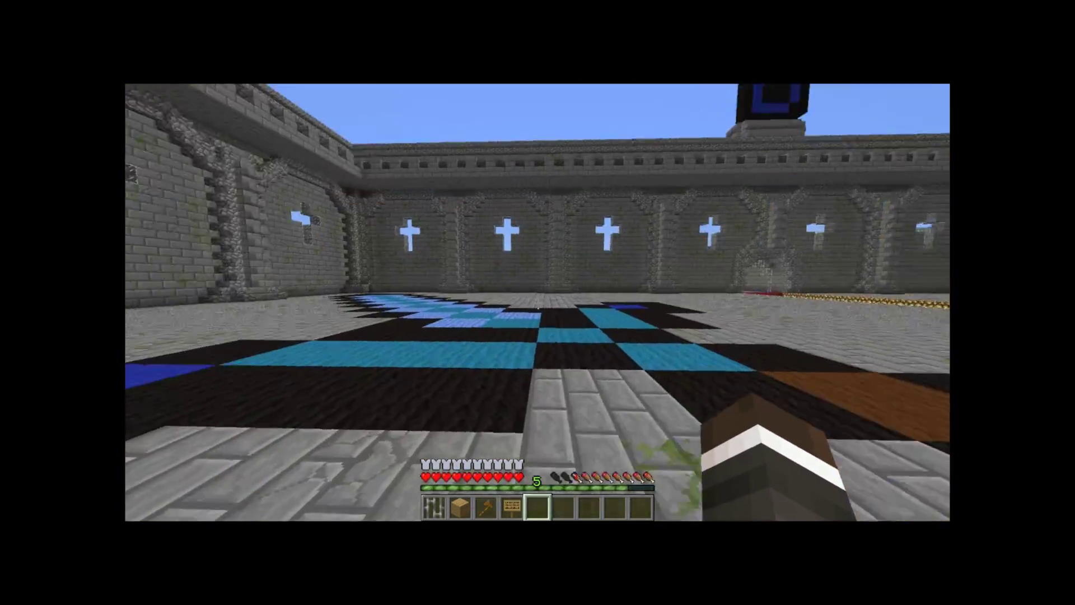
pyautogui.press('w')
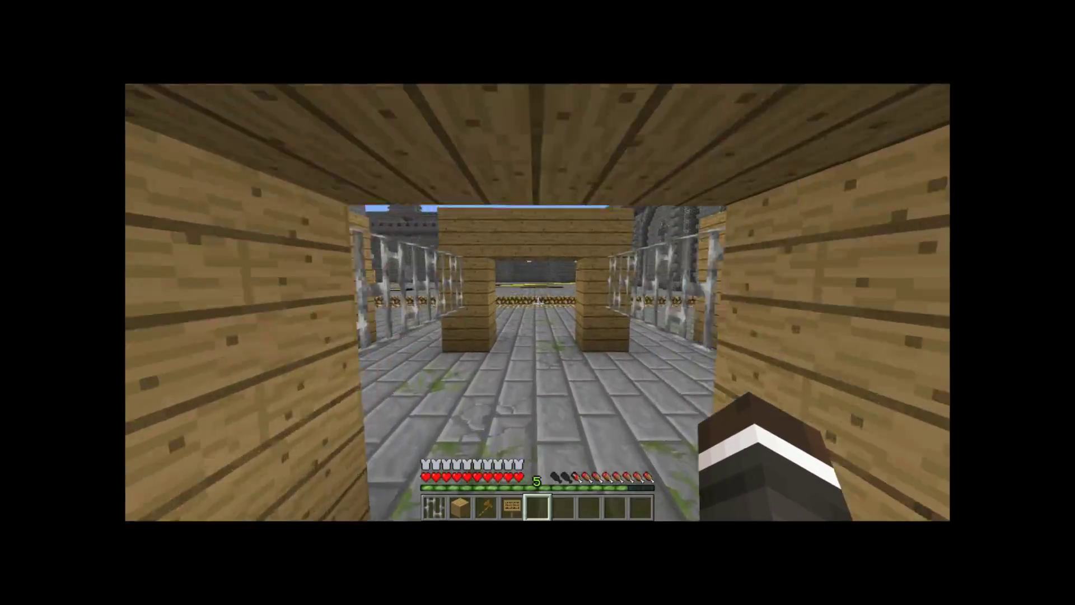
pyautogui.press('w')
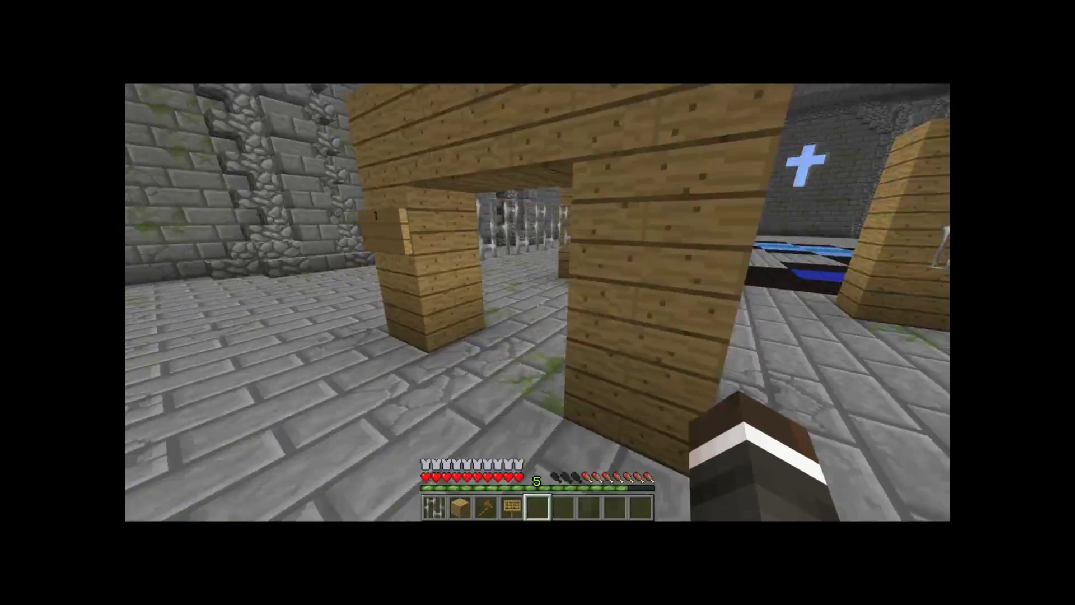
pyautogui.press('w')
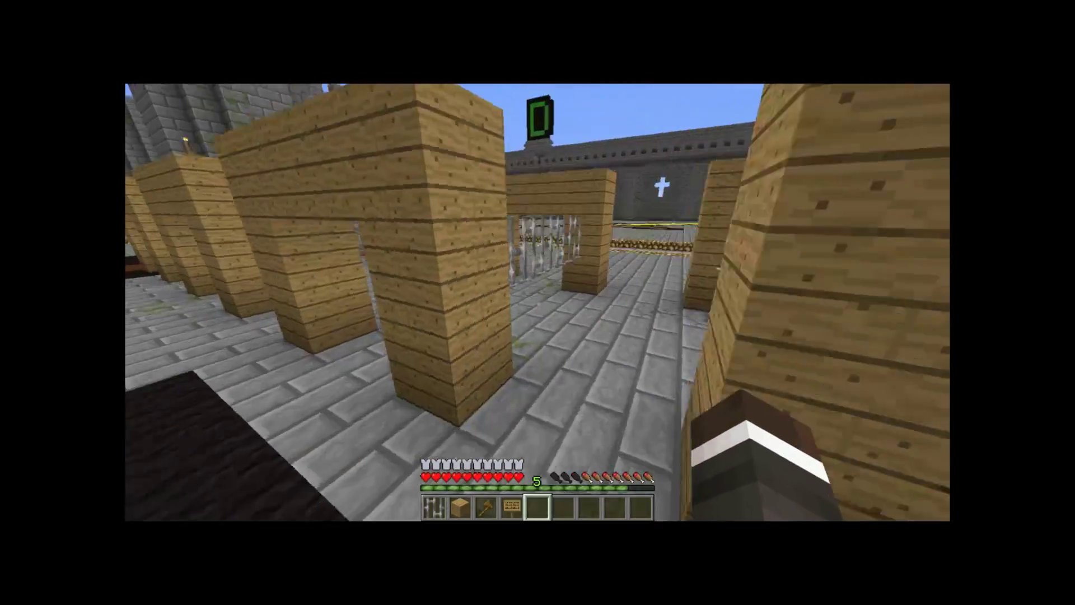
# Add the Guard group as a member of the intoablock region, resubmitting the command once operator rights are granted
pyautogui.write('/rg ad')
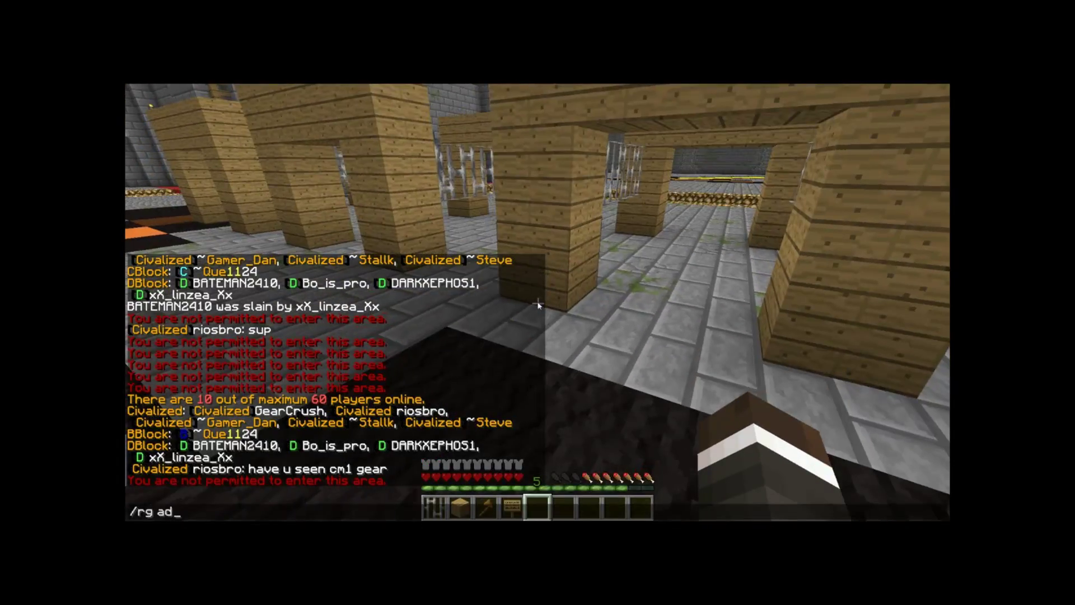
pyautogui.write('dmember intoablock g:Guard')
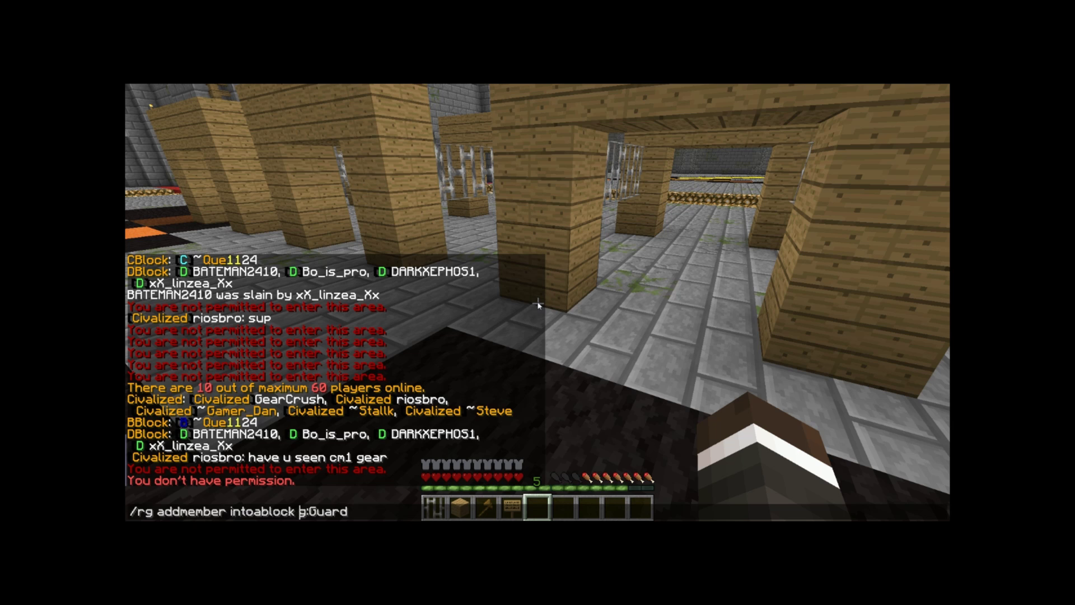
pyautogui.hotkey('ctrl', 'a')
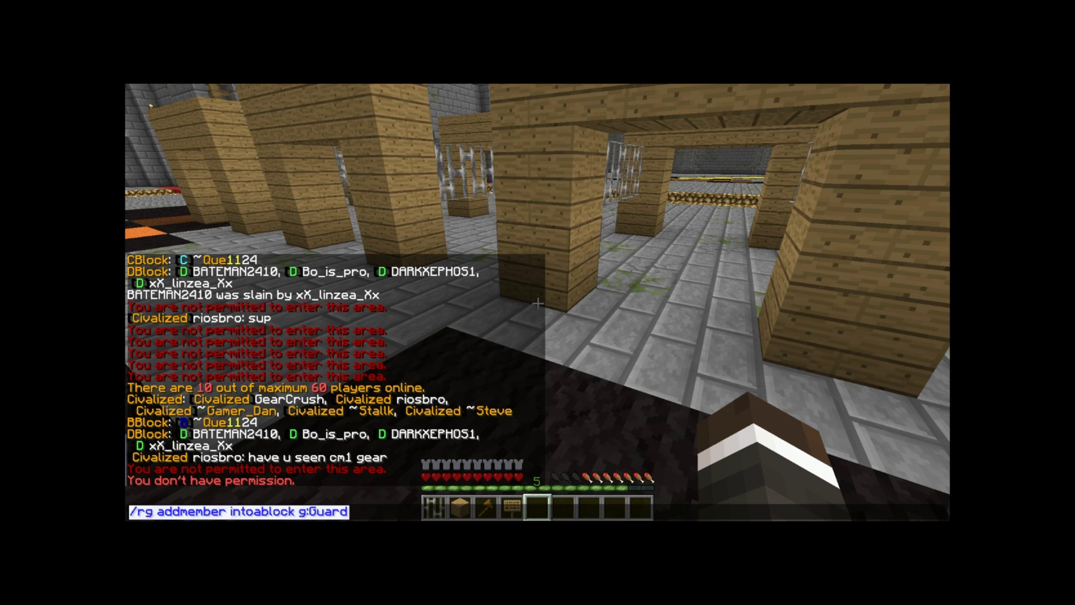
pyautogui.press('Right')
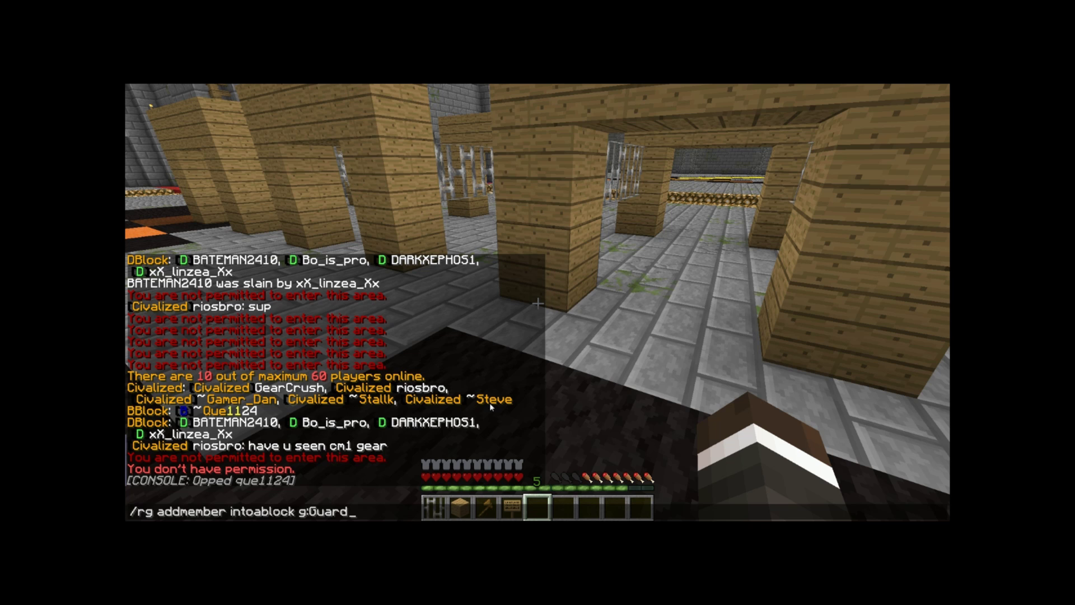
pyautogui.press('Return')
# Add the Guard group as a member of the intobblock region
pyautogui.press('t')
pyautogui.press('Up')
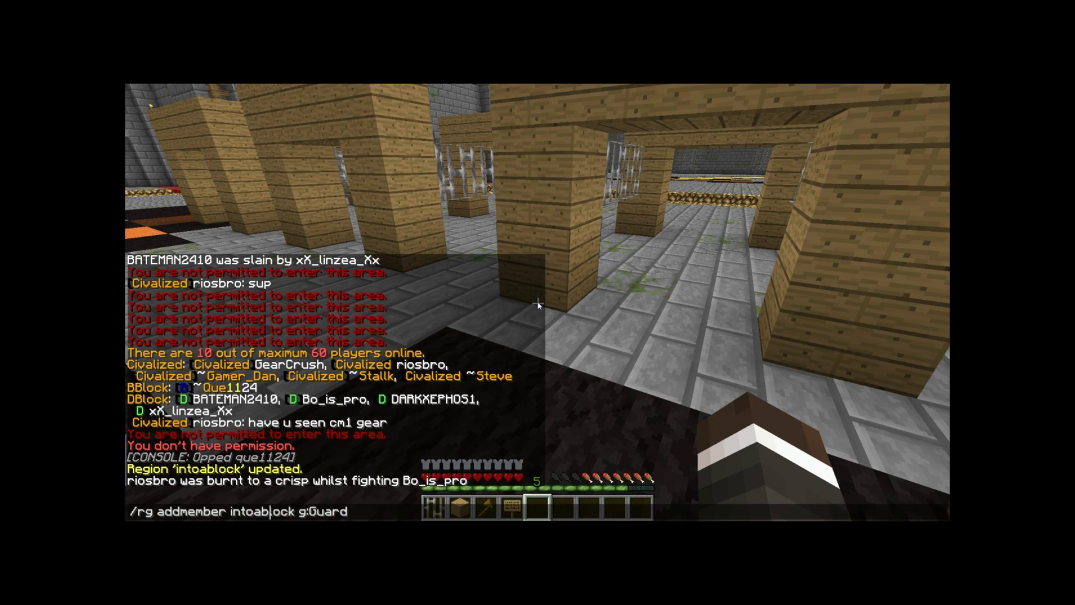
pyautogui.press('BackSpace')
pyautogui.write('b')
pyautogui.press('Return')
# Add the Guard group as a member of the intocblock region
pyautogui.press('t')
pyautogui.press('Up')
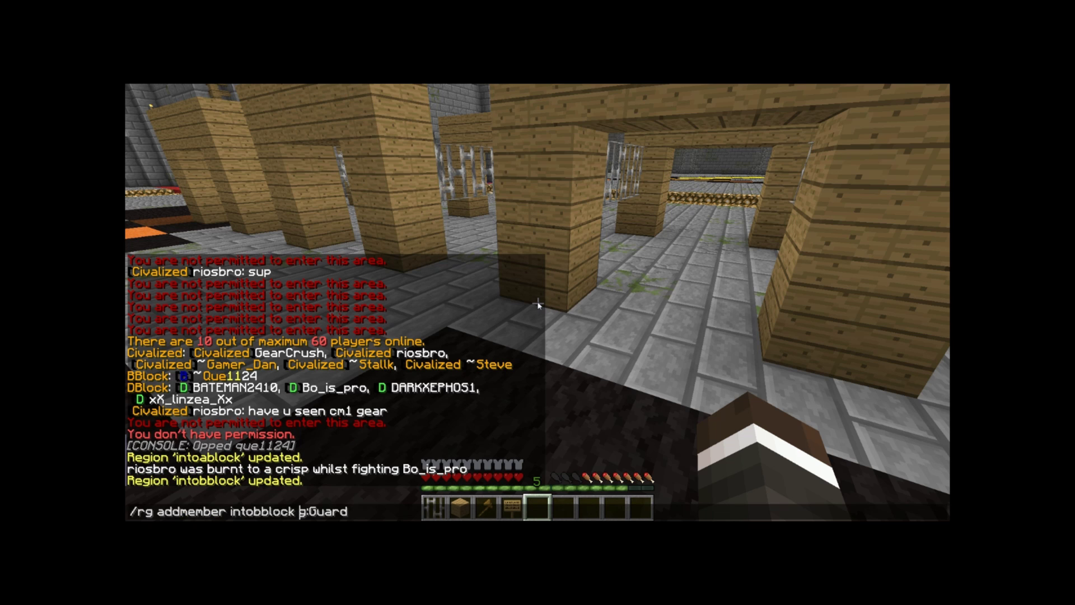
pyautogui.press('BackSpace')
pyautogui.write('c')
pyautogui.press('Return')
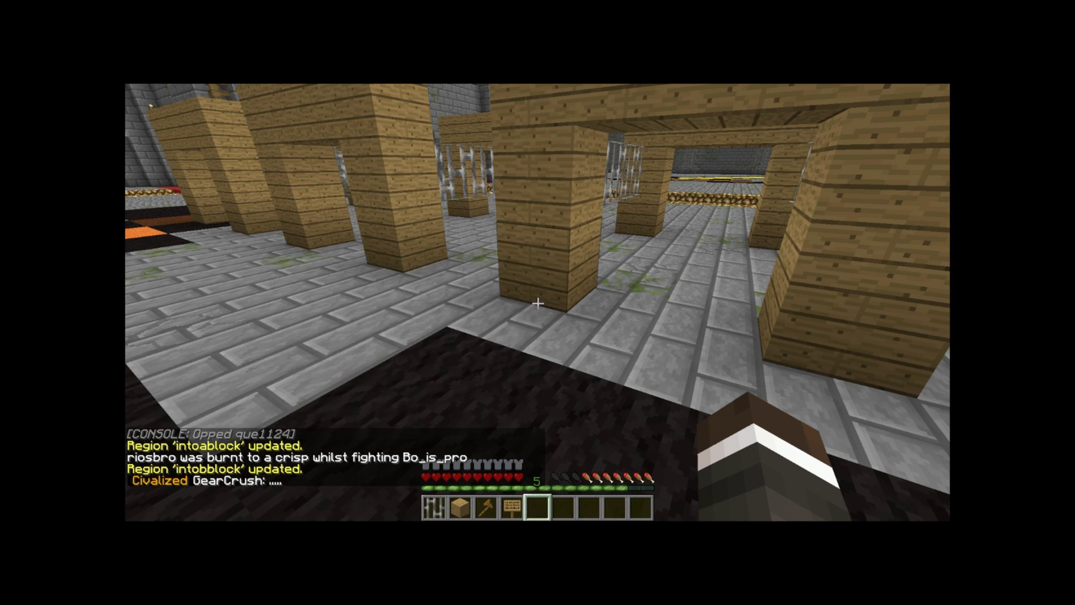
# Add the Guard group as a member of the intodblock region
pyautogui.press('t')
pyautogui.press('Up')
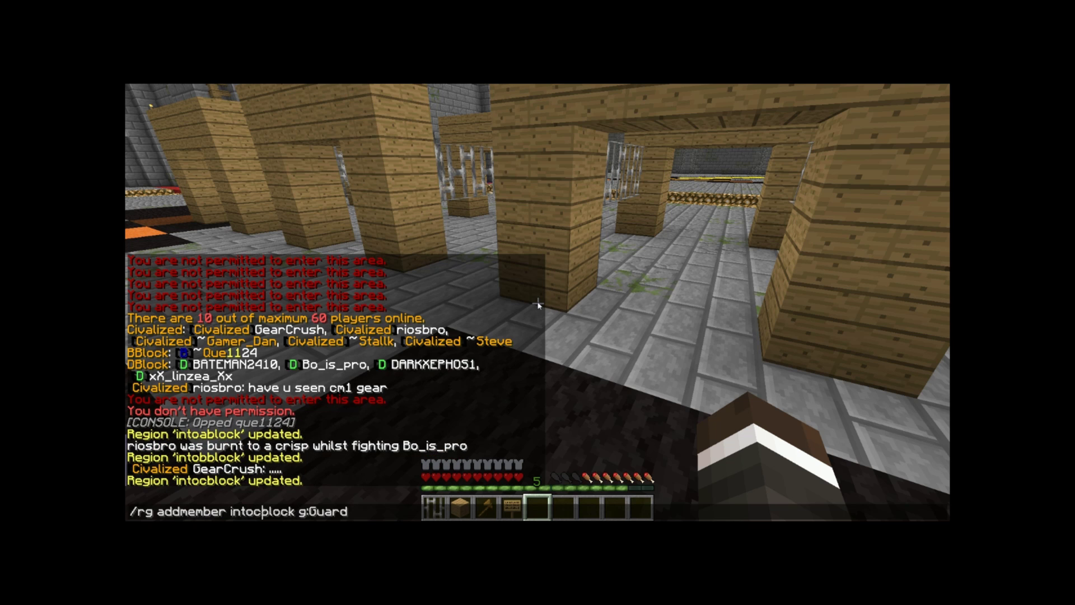
pyautogui.write('d')
pyautogui.press('Return')
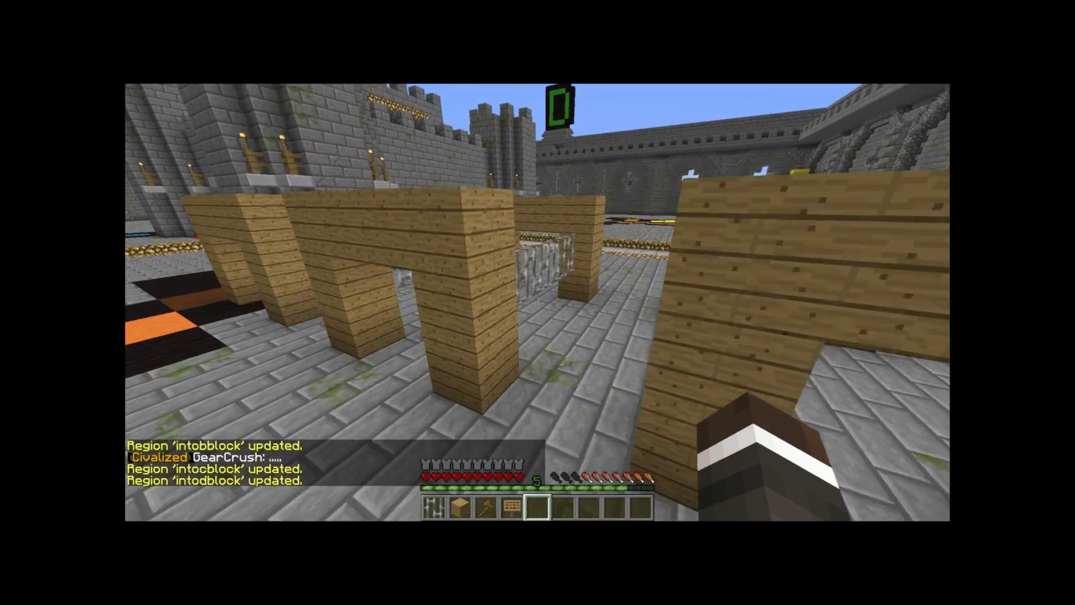
# Walk around the courtyard and look over the row of four block gateways and their surroundings
pyautogui.press('w')
pyautogui.scroll(1, 538, 303)
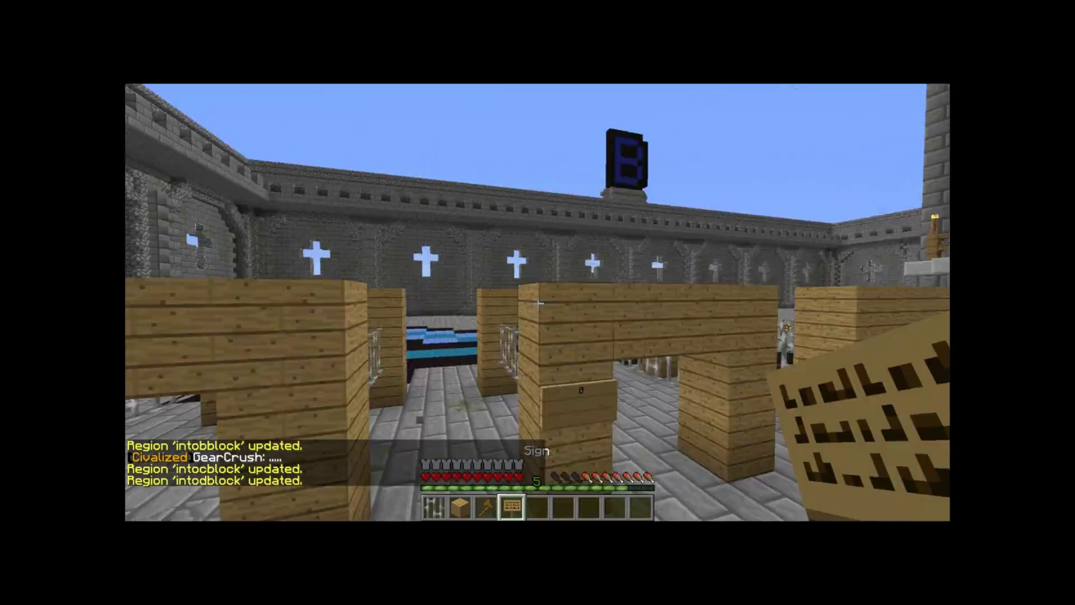
pyautogui.scroll(-1, 538, 303)
pyautogui.press('s')
pyautogui.press('s')
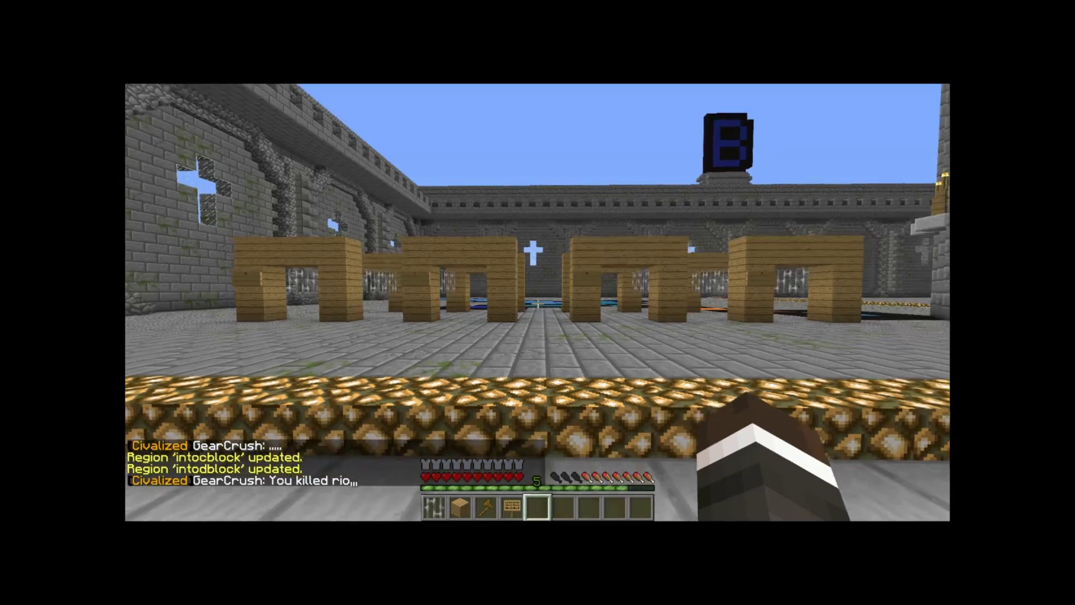
pyautogui.press('w')
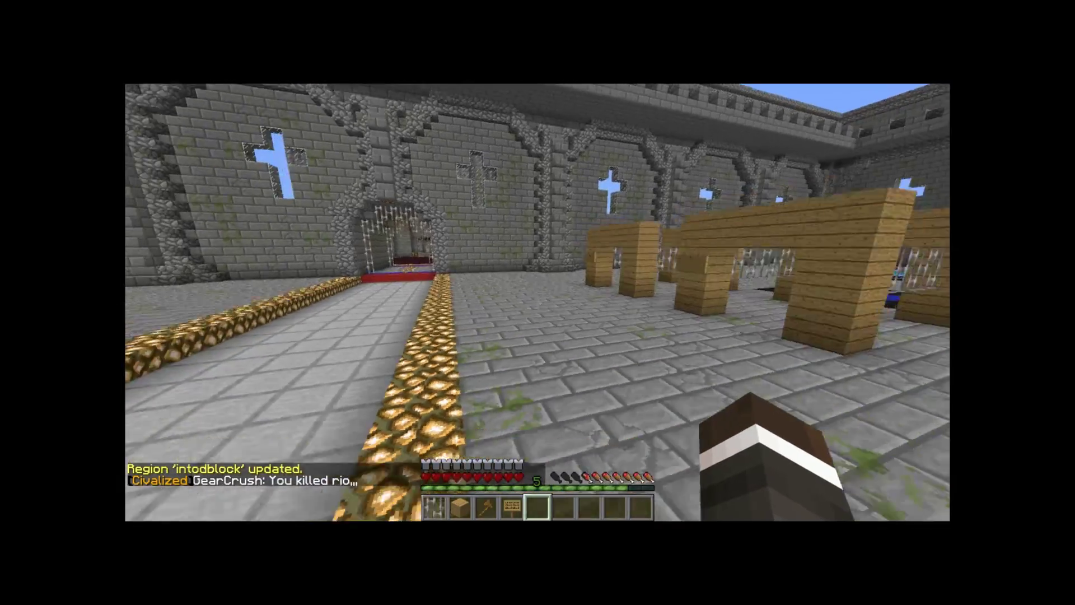
pyautogui.press('w')
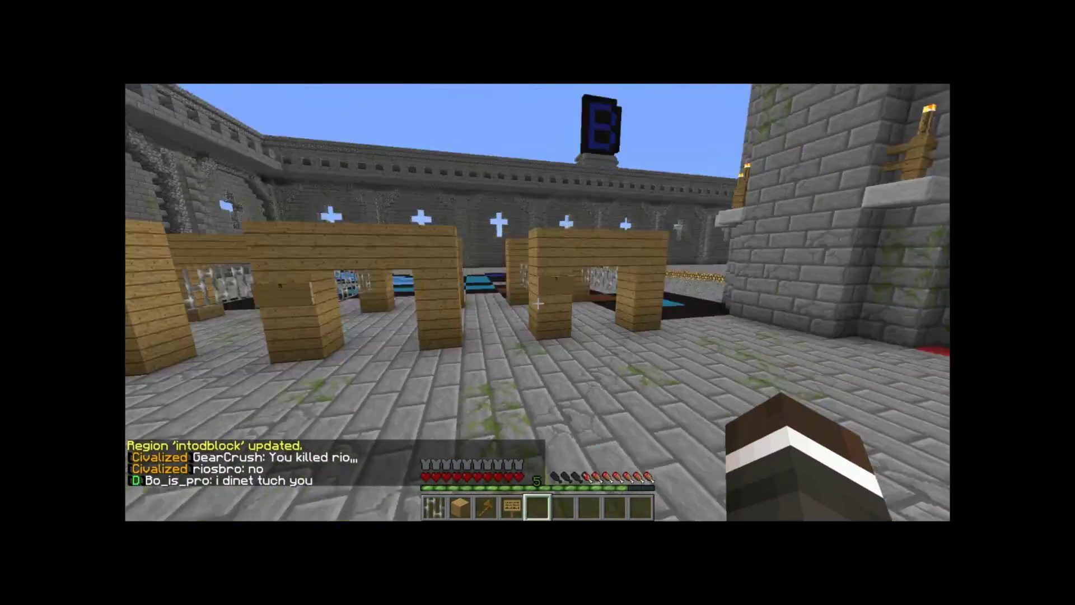
pyautogui.press('a')
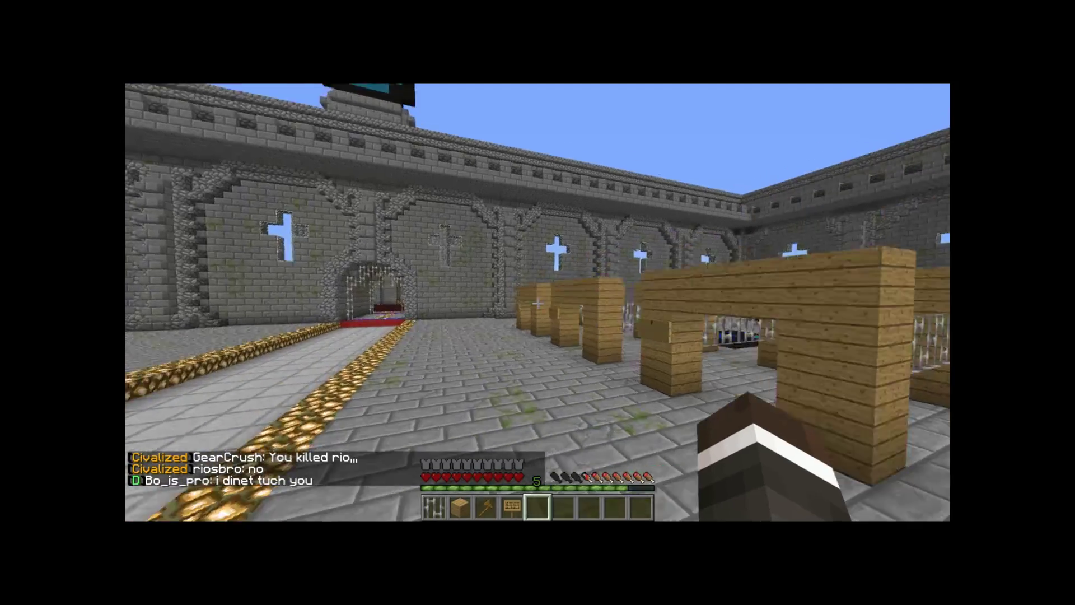
pyautogui.press('w')
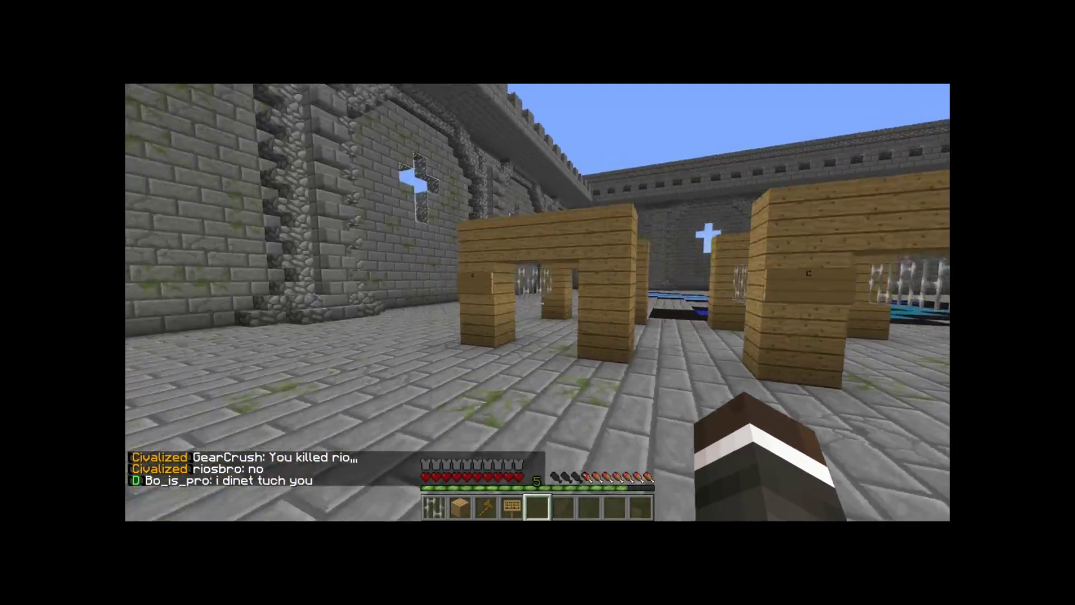
pyautogui.press('w')
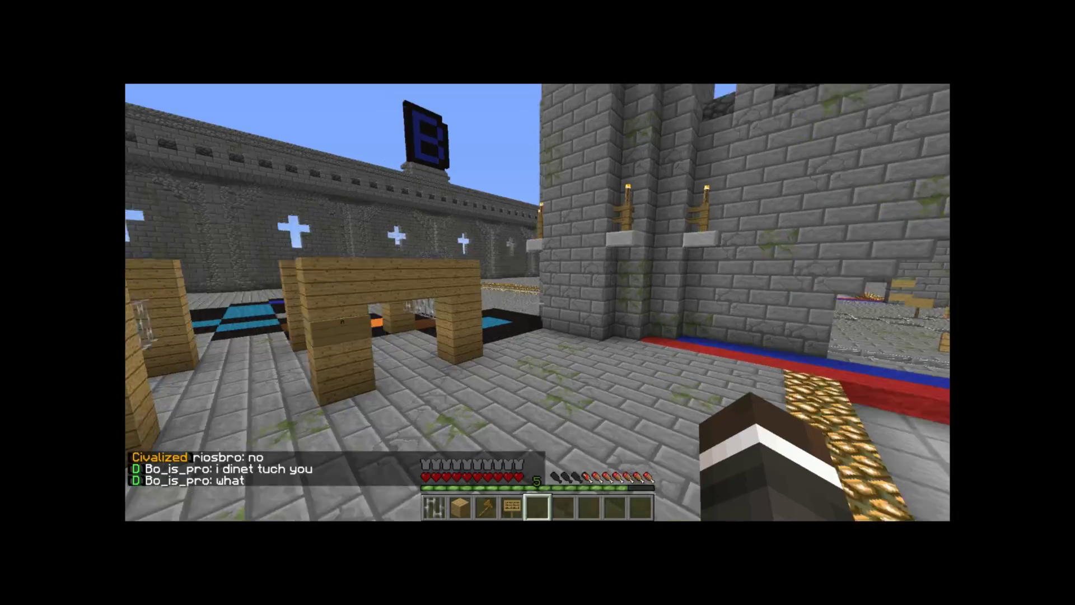
pyautogui.click(538, 303)
# Warp to the D block
pyautogui.press('w')
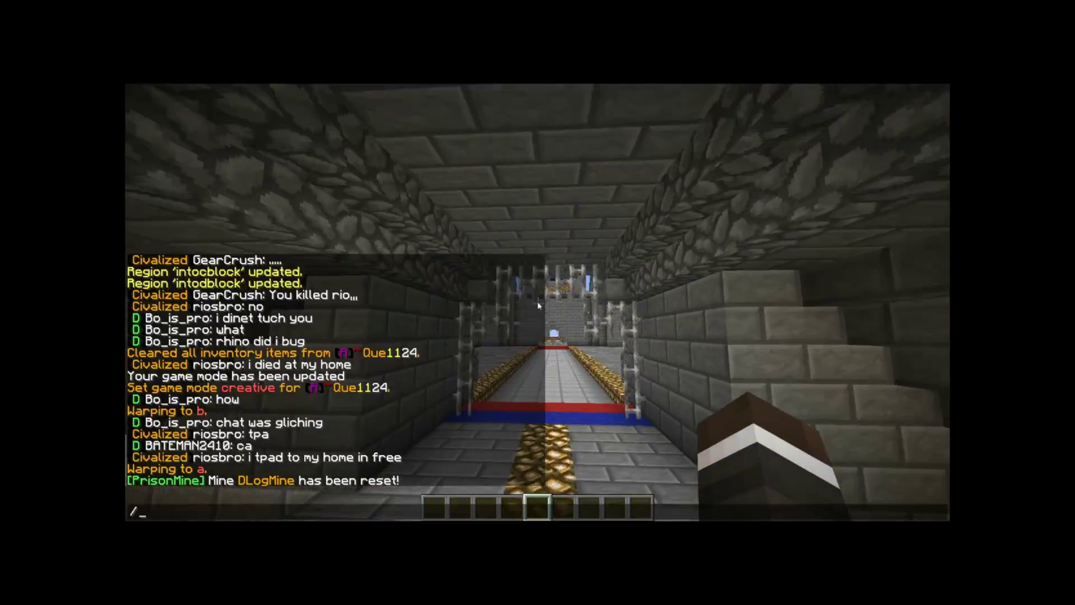
pyautogui.write('d')
pyautogui.press('Return')
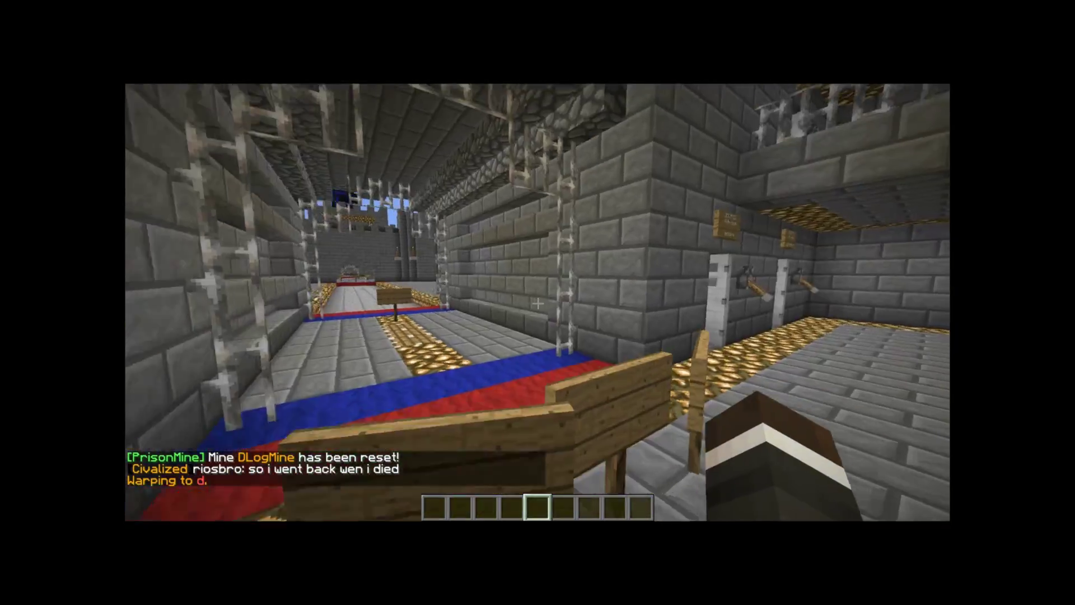